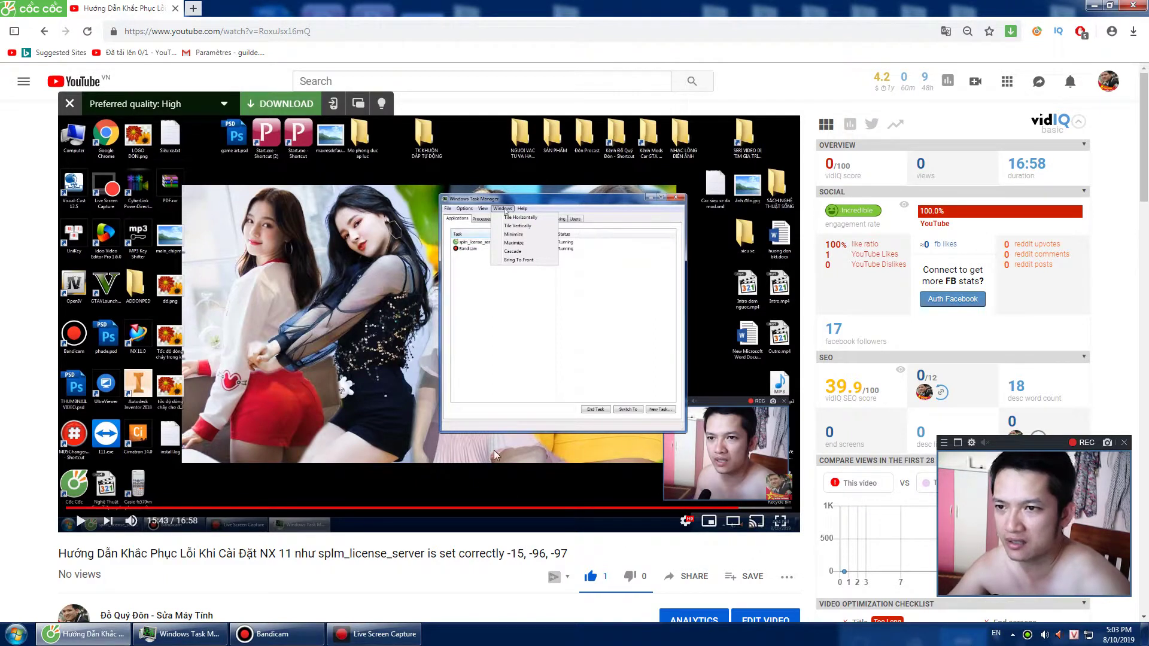
# - Seek the NX 11 license error video to about 14:38 and pause it on the Task Manager services list
pyautogui.click(544, 348)
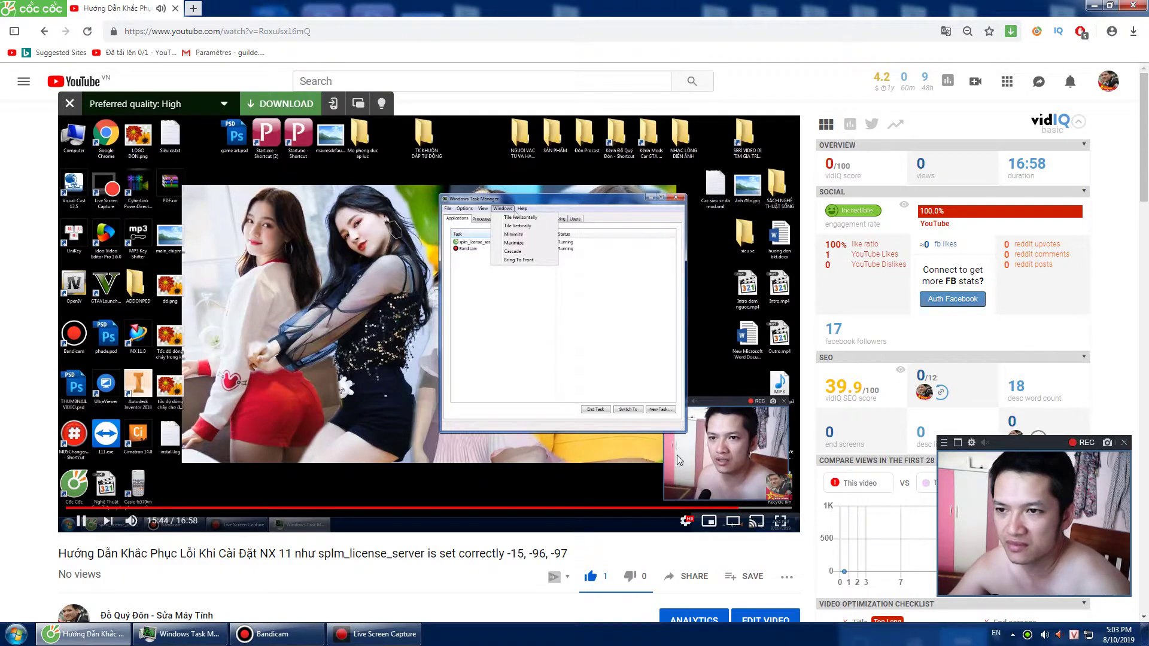
pyautogui.click(666, 508)
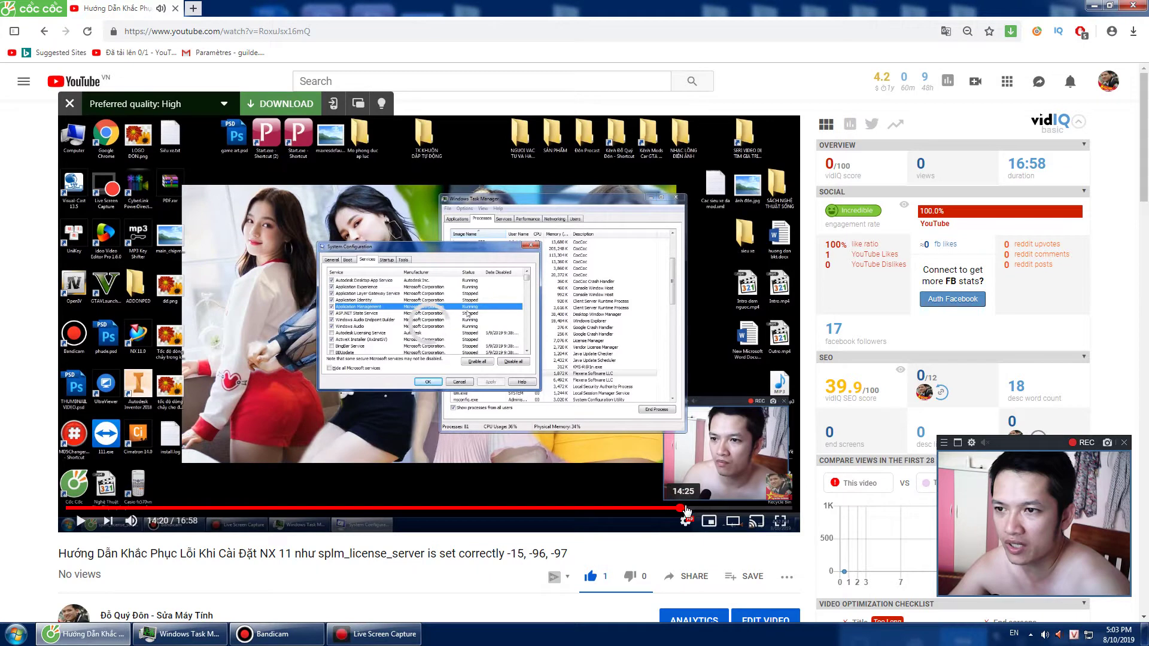
pyautogui.click(680, 509)
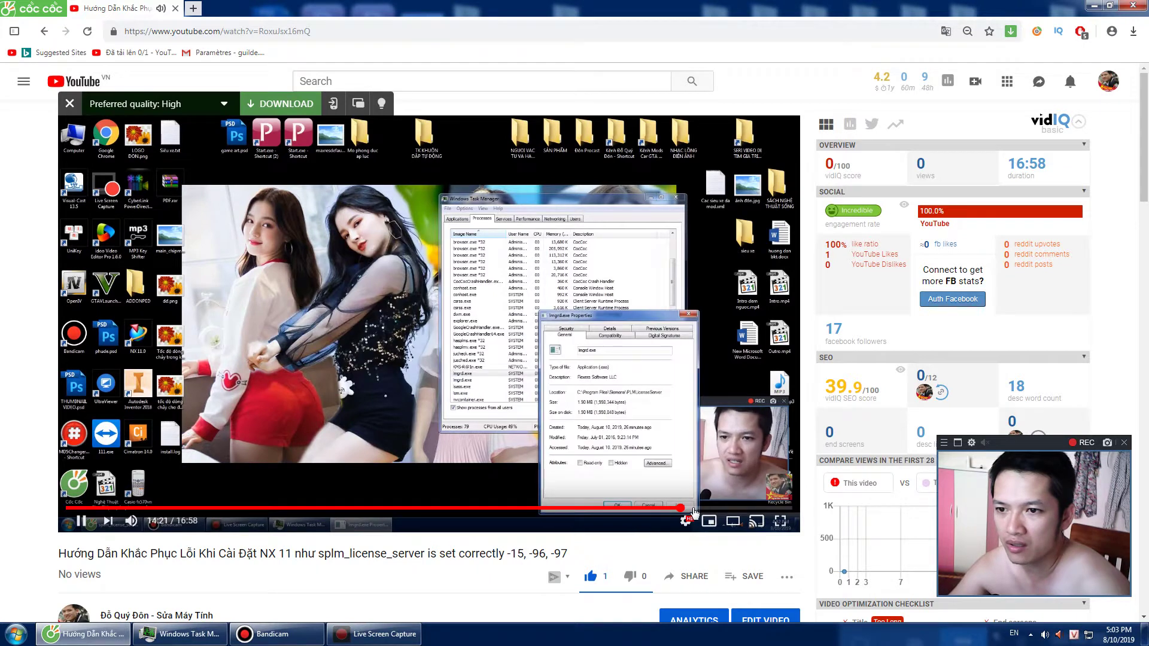
pyautogui.click(692, 509)
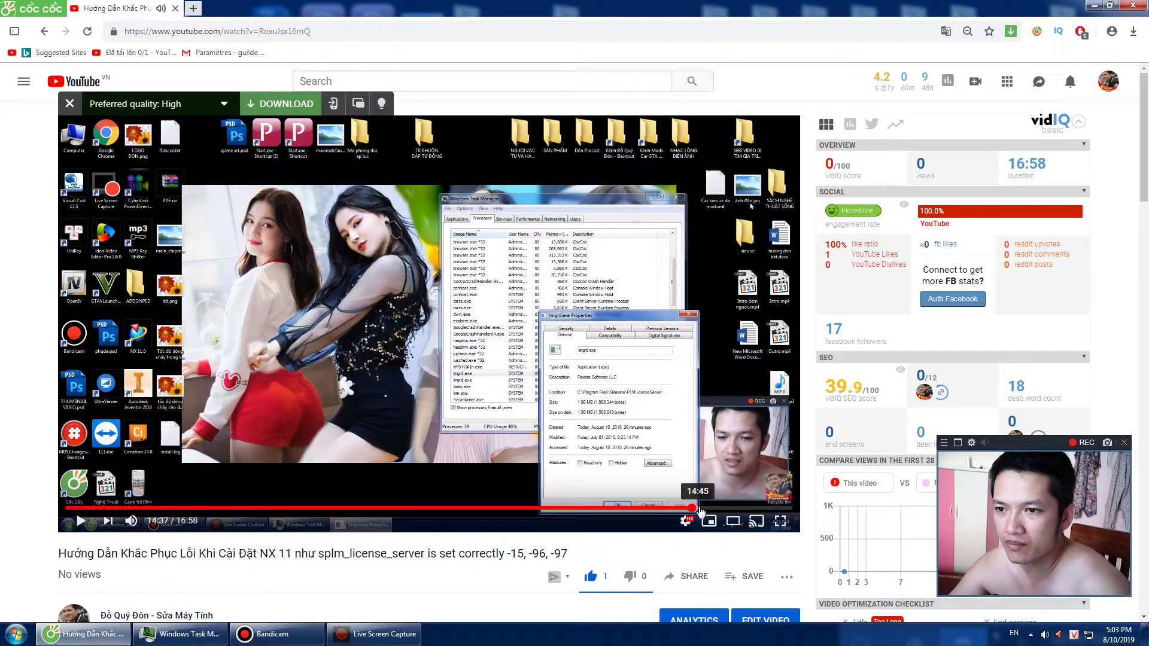
pyautogui.click(480, 342)
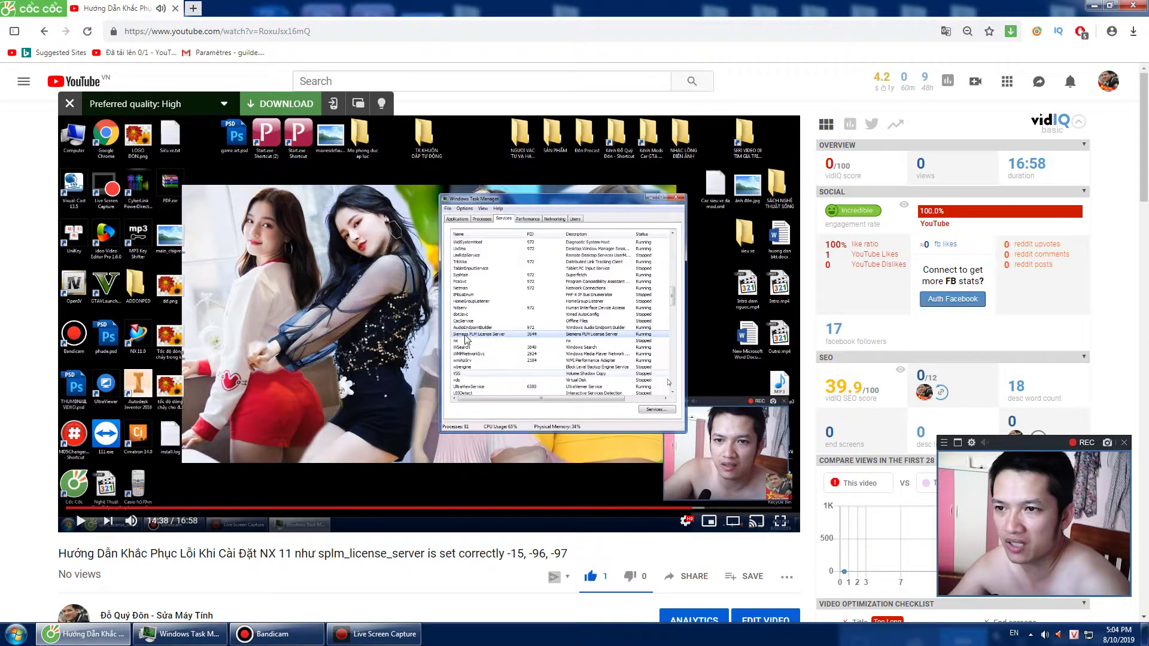
# - Start Windows Task Manager and display its list of services
pyautogui.rightClick(536, 634)
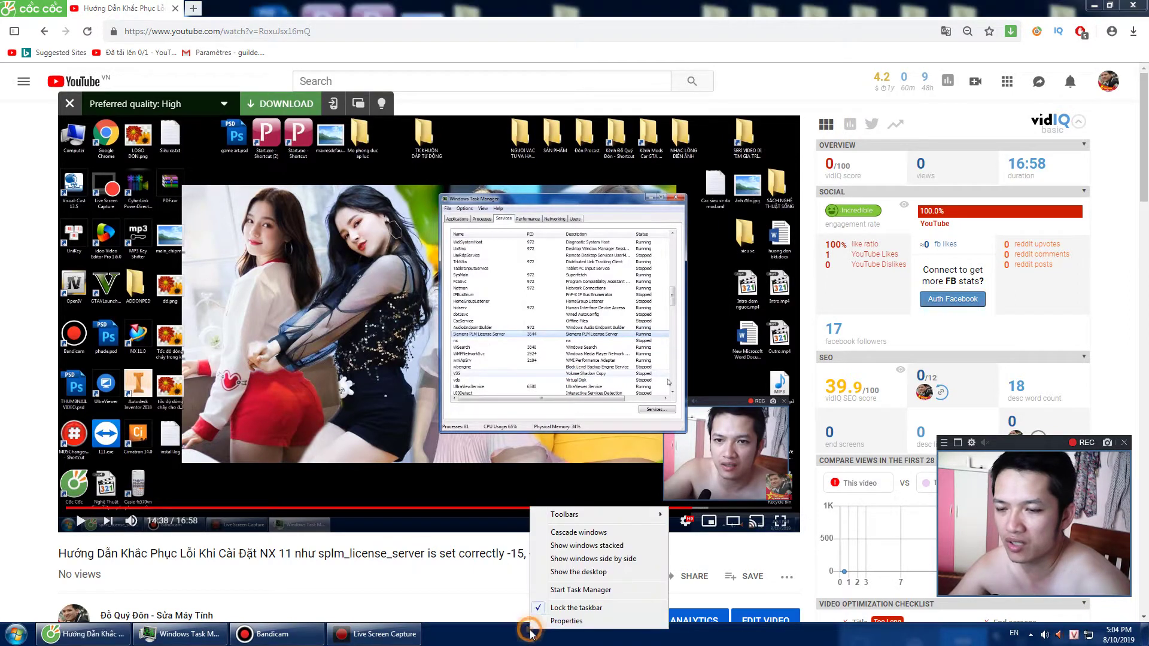
pyautogui.click(559, 589)
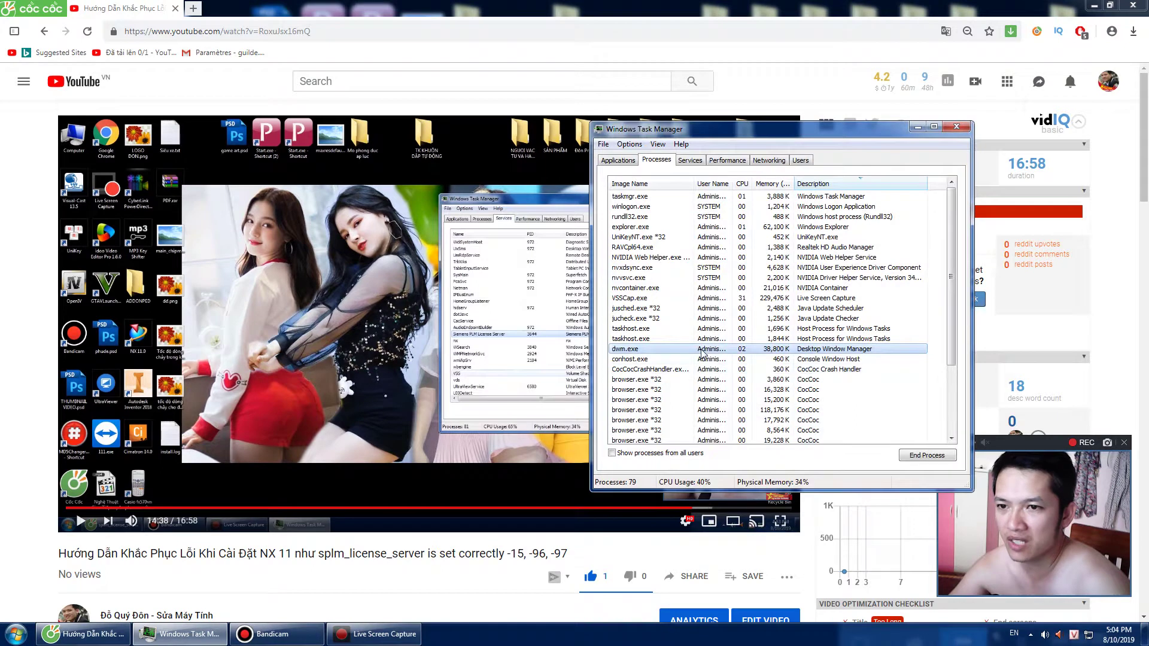
pyautogui.click(690, 160)
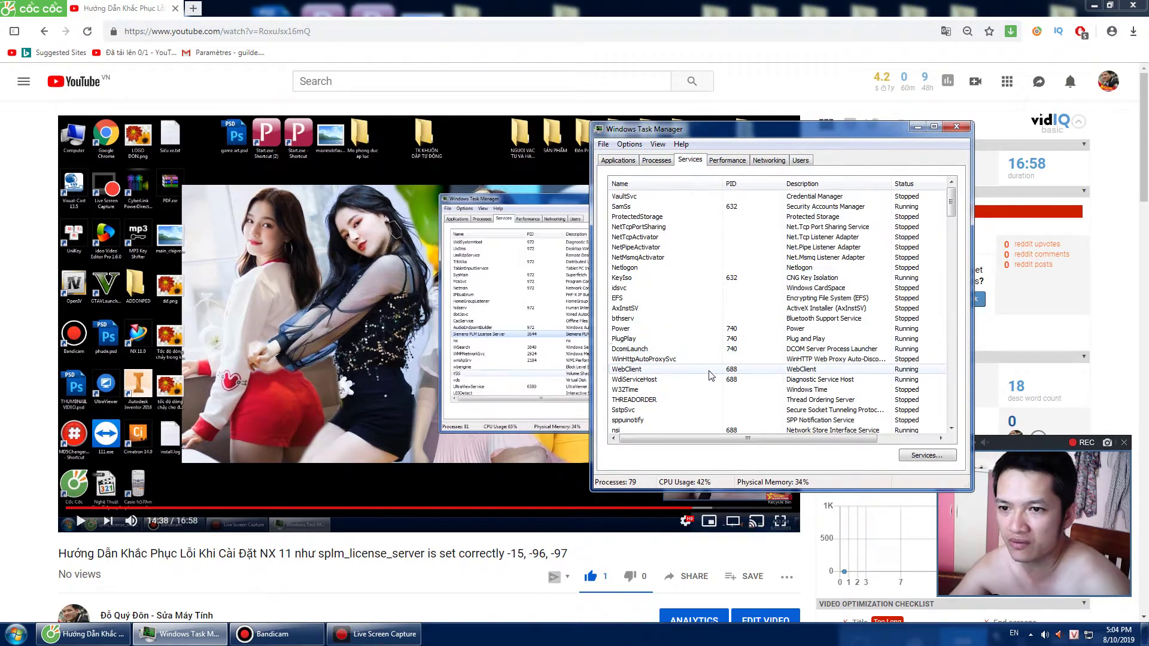
# - Look through the whole services list for the Siemens PLM License Server entry
pyautogui.scroll(-10, 663, 363)
pyautogui.scroll(-3, 662, 363)
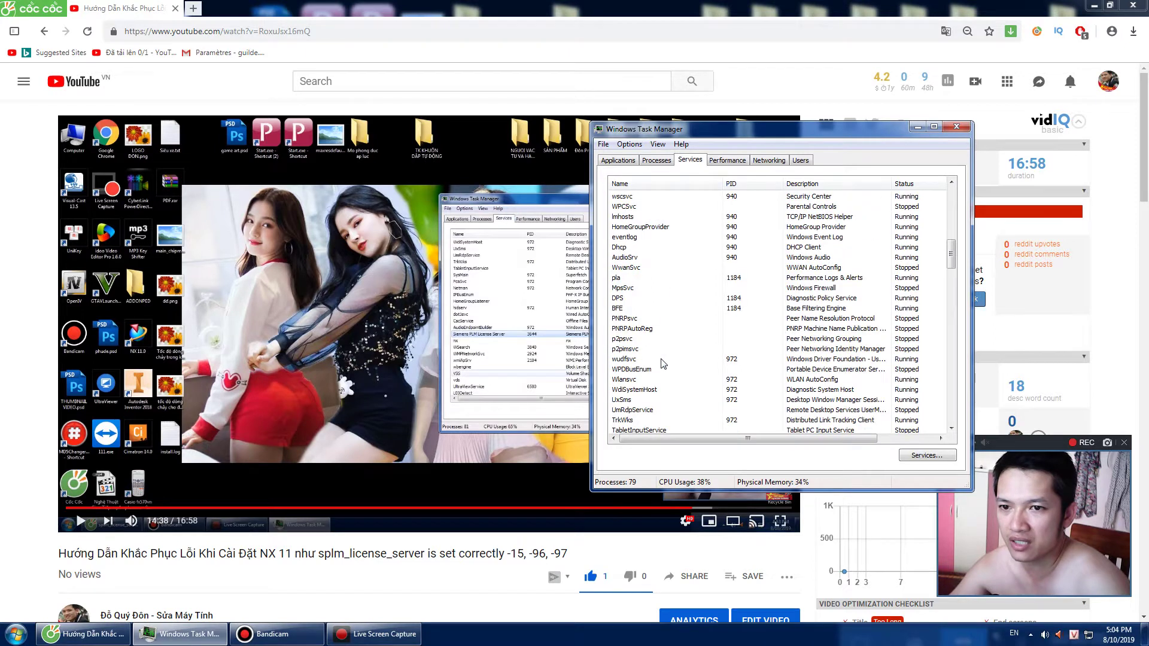
pyautogui.scroll(-5, 663, 363)
pyautogui.scroll(-3, 663, 363)
pyautogui.scroll(-12, 662, 363)
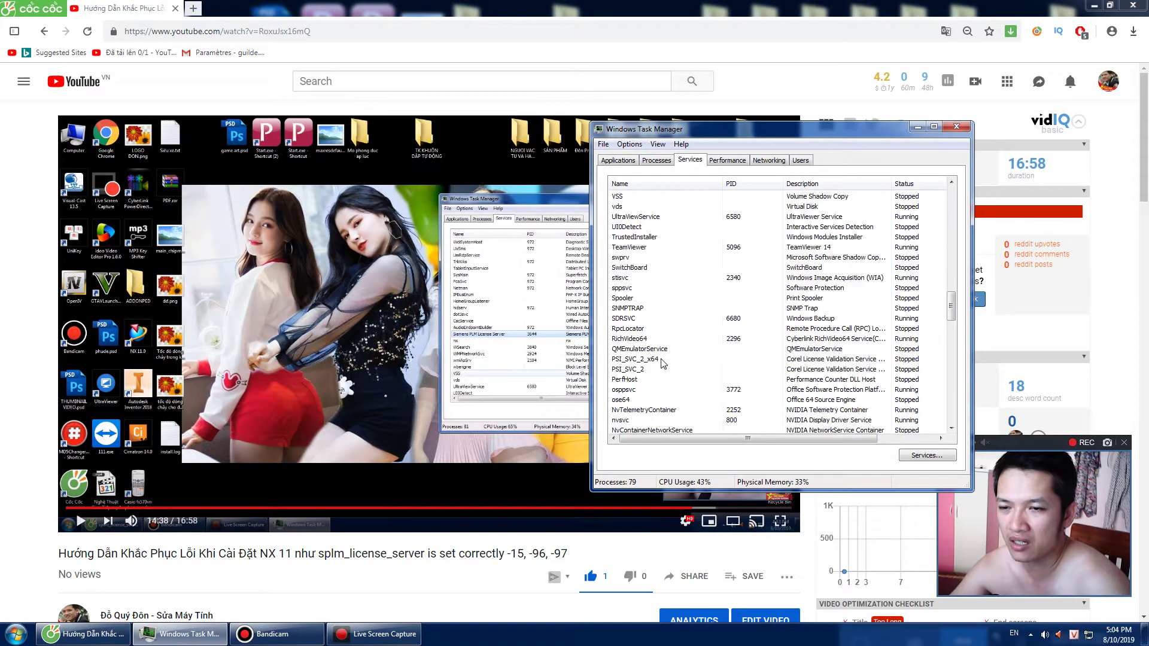
pyautogui.scroll(-2, 662, 363)
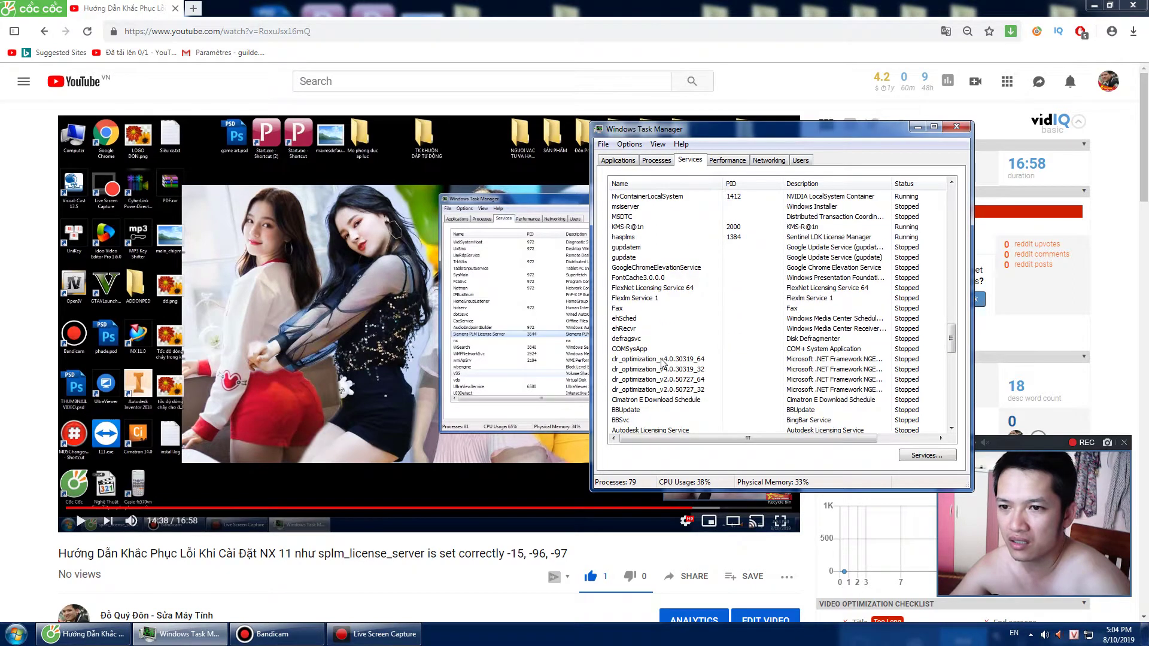
pyautogui.scroll(-15, 663, 349)
pyautogui.scroll(-5, 663, 347)
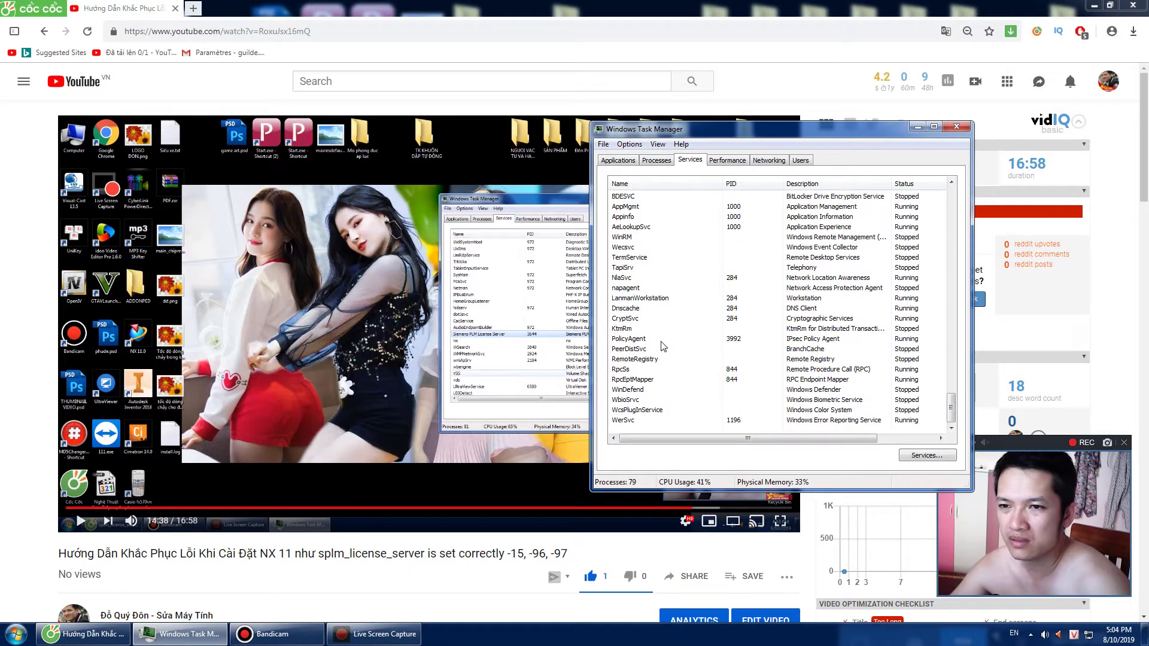
pyautogui.scroll(10, 663, 347)
# - Check the list of processes for a Siemens license server process
pyautogui.click(664, 161)
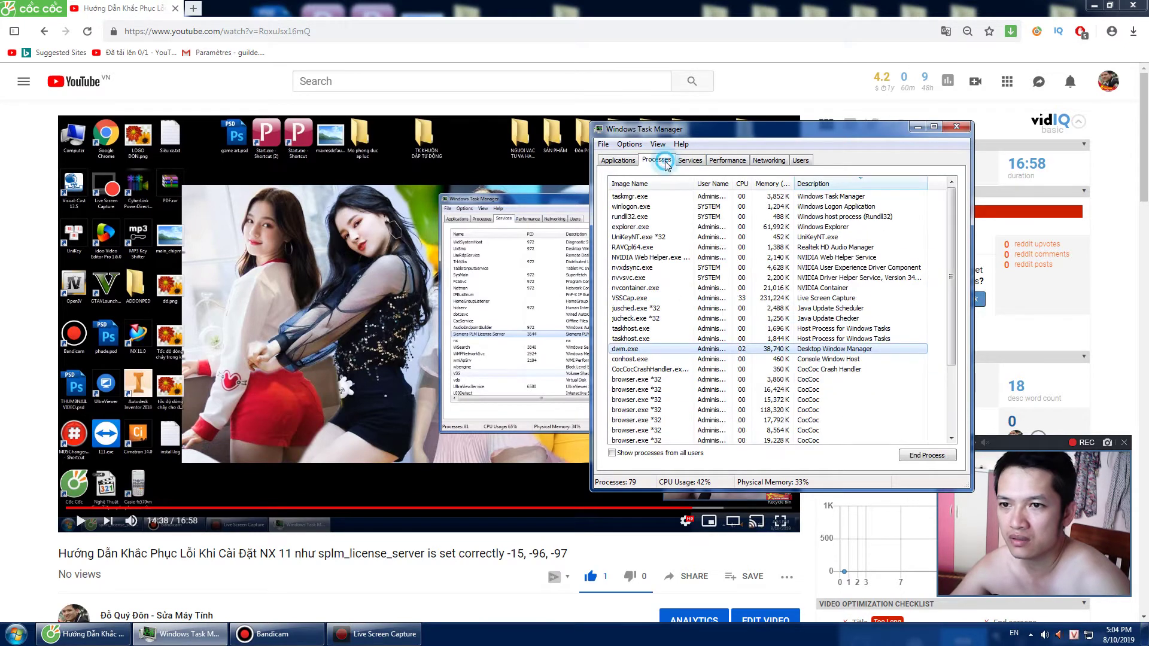
pyautogui.click(691, 381)
pyautogui.scroll(-3, 692, 386)
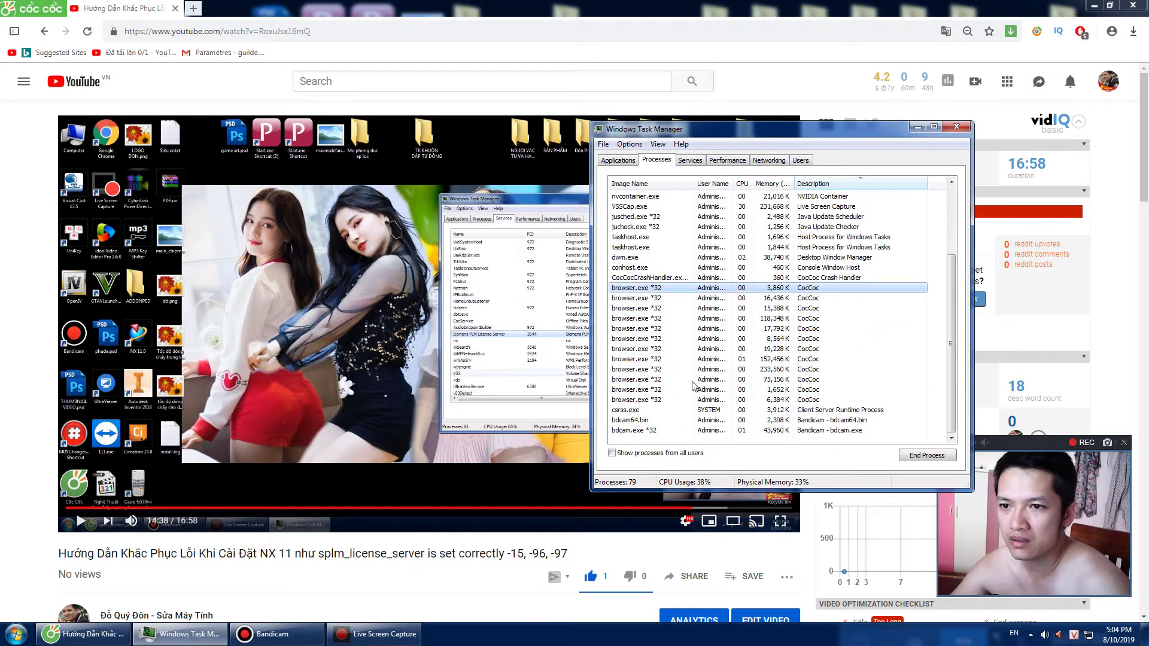
pyautogui.scroll(3, 692, 386)
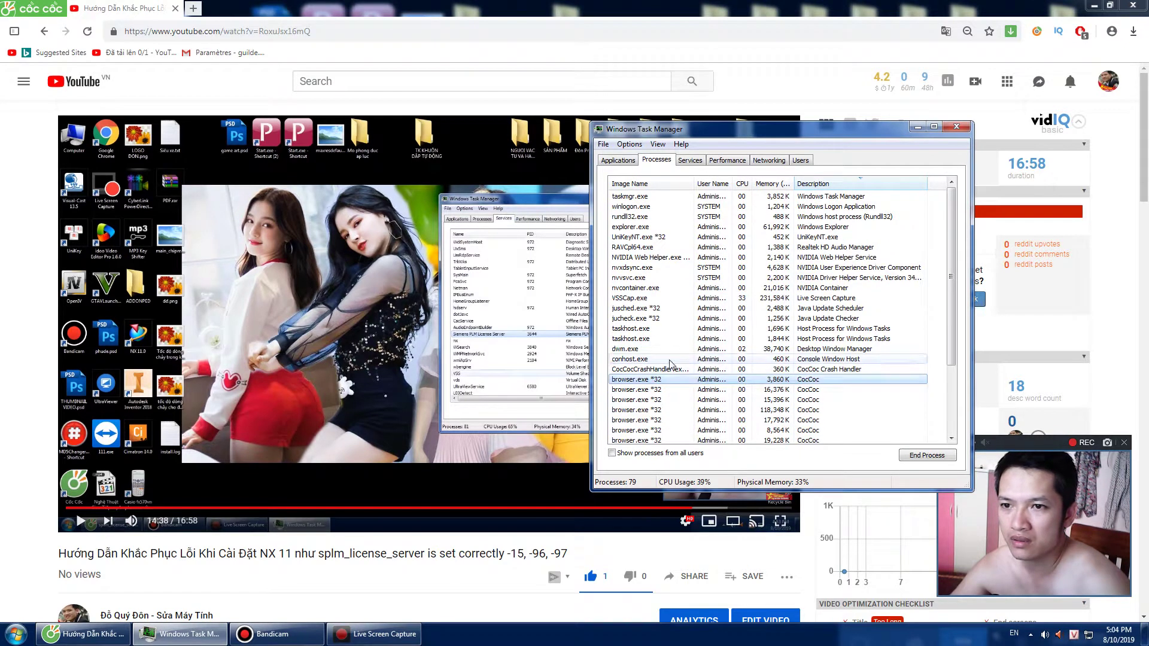
pyautogui.scroll(-3, 669, 364)
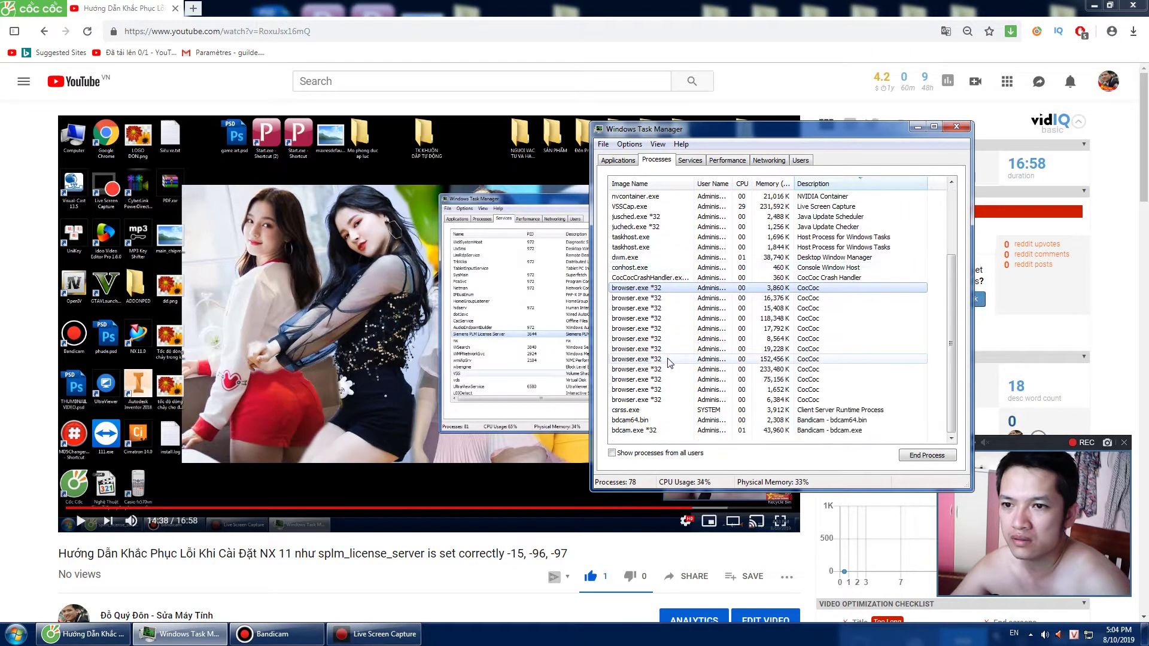
pyautogui.scroll(3, 668, 363)
# - Return to the services and examine their names and descriptions again for the Siemens PLM License Server
pyautogui.click(689, 160)
pyautogui.scroll(-10, 732, 292)
pyautogui.scroll(3, 730, 296)
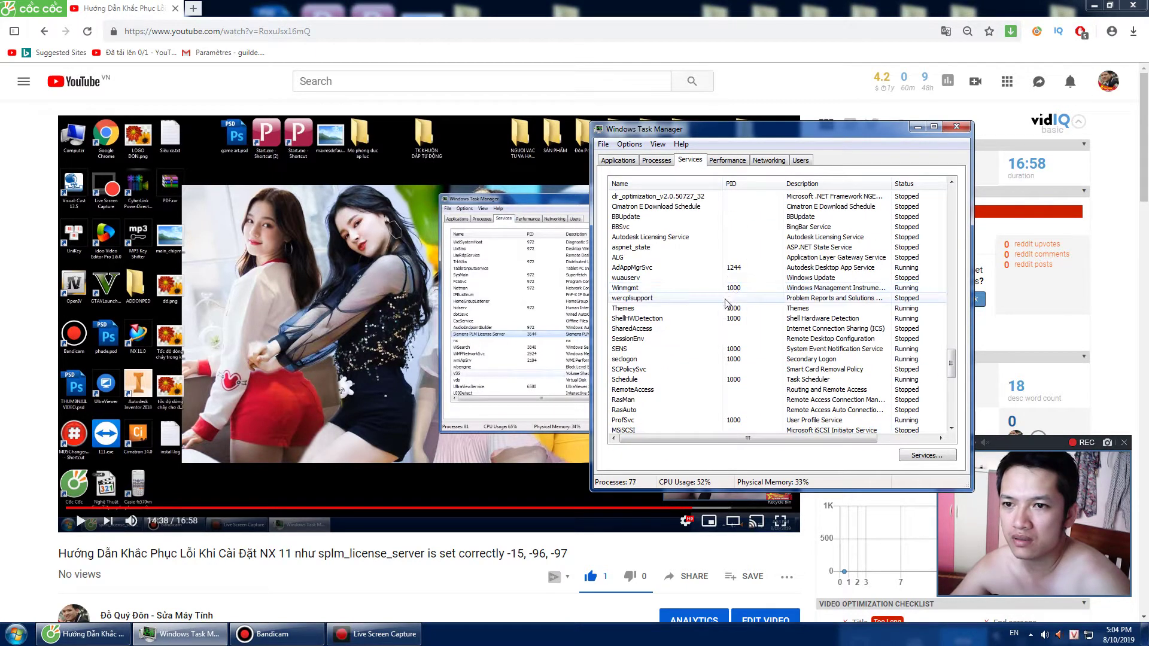
pyautogui.rightClick(718, 313)
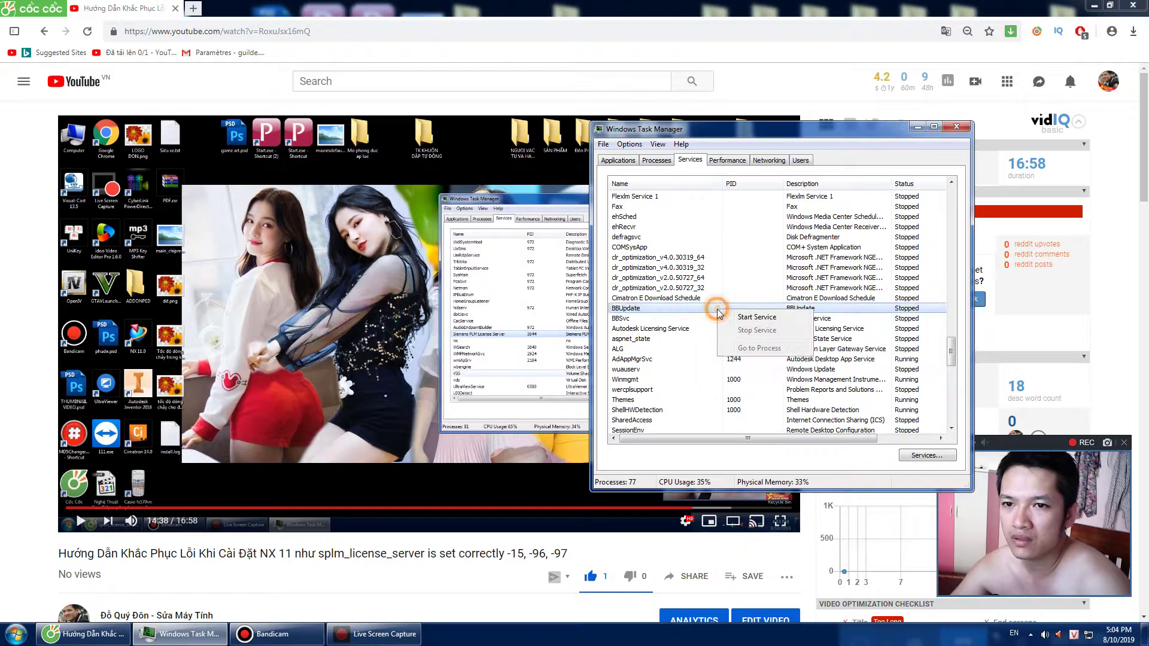
pyautogui.click(683, 298)
pyautogui.scroll(4, 683, 299)
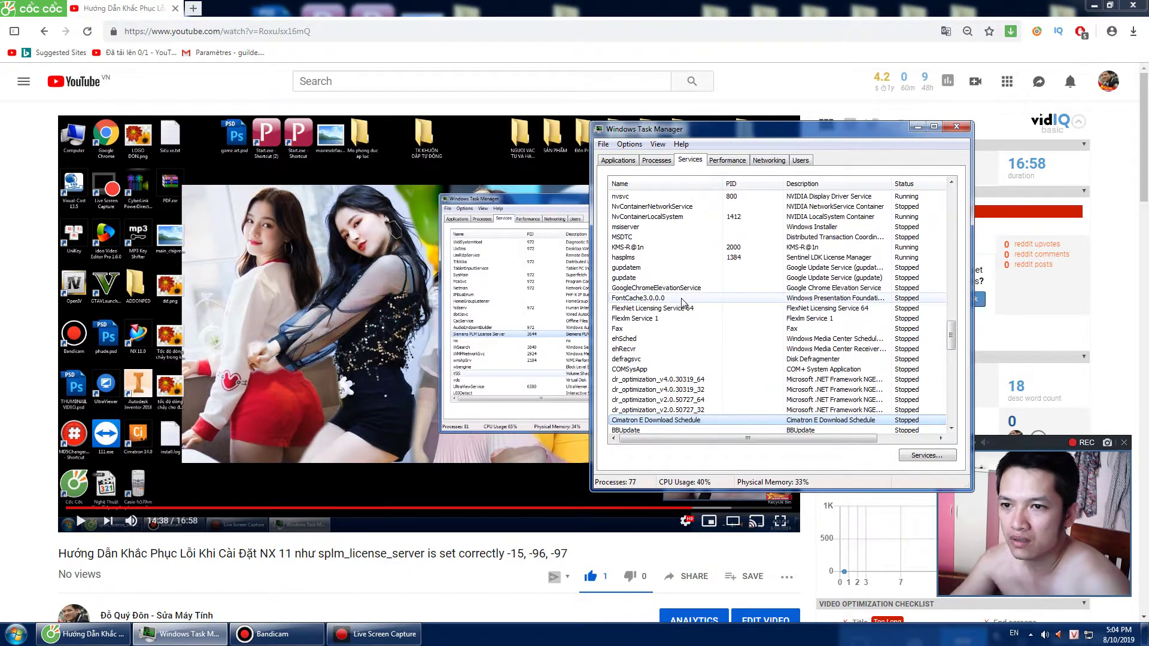
pyautogui.scroll(-10, 667, 310)
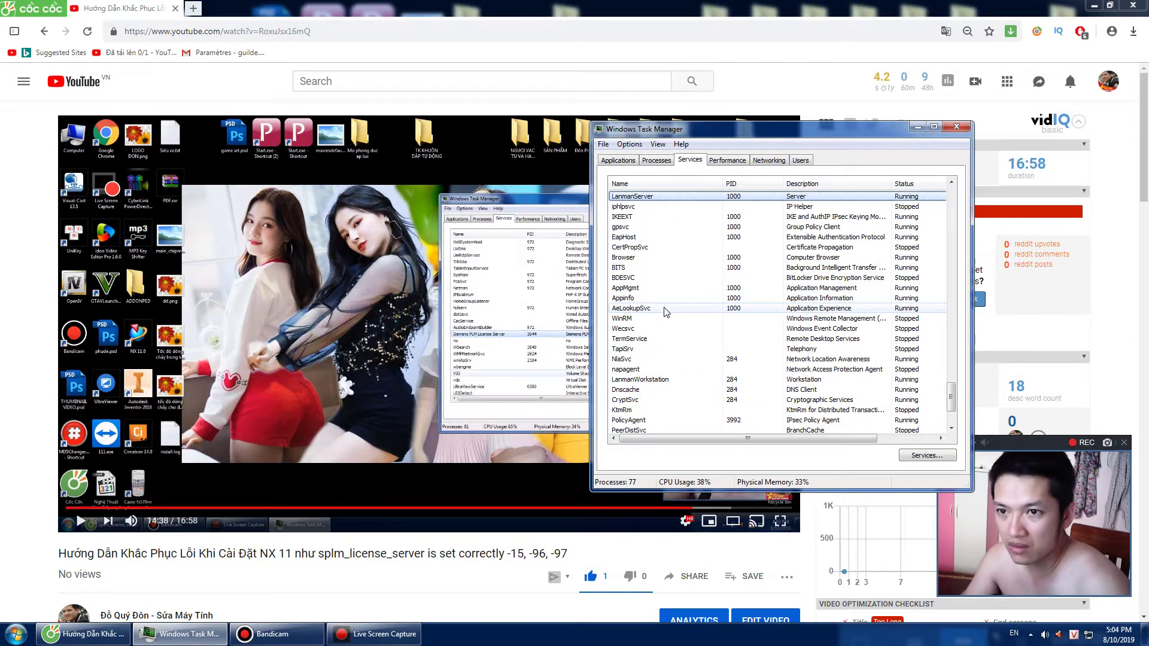
pyautogui.scroll(3, 643, 254)
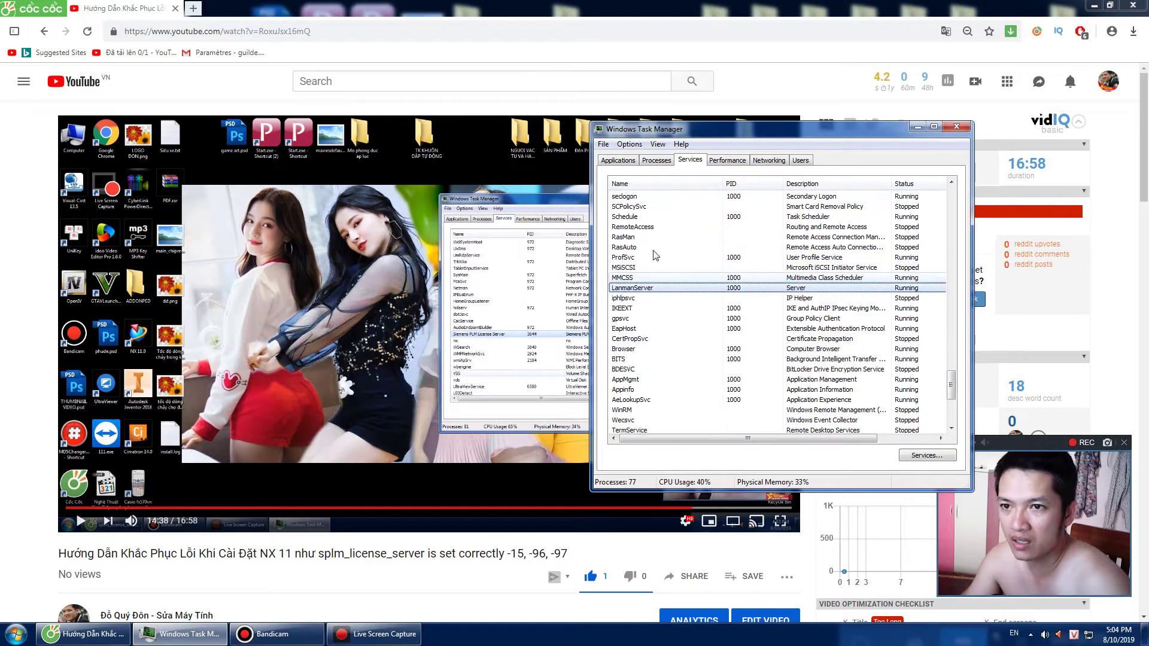
pyautogui.scroll(-4, 654, 300)
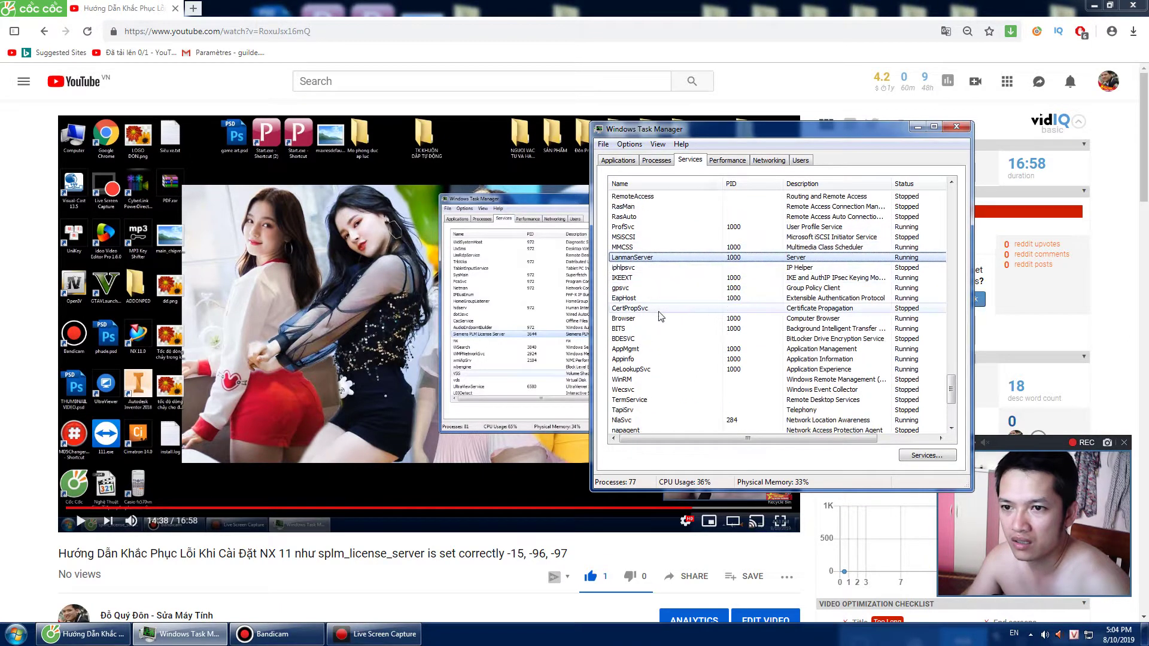
pyautogui.scroll(-1, 660, 316)
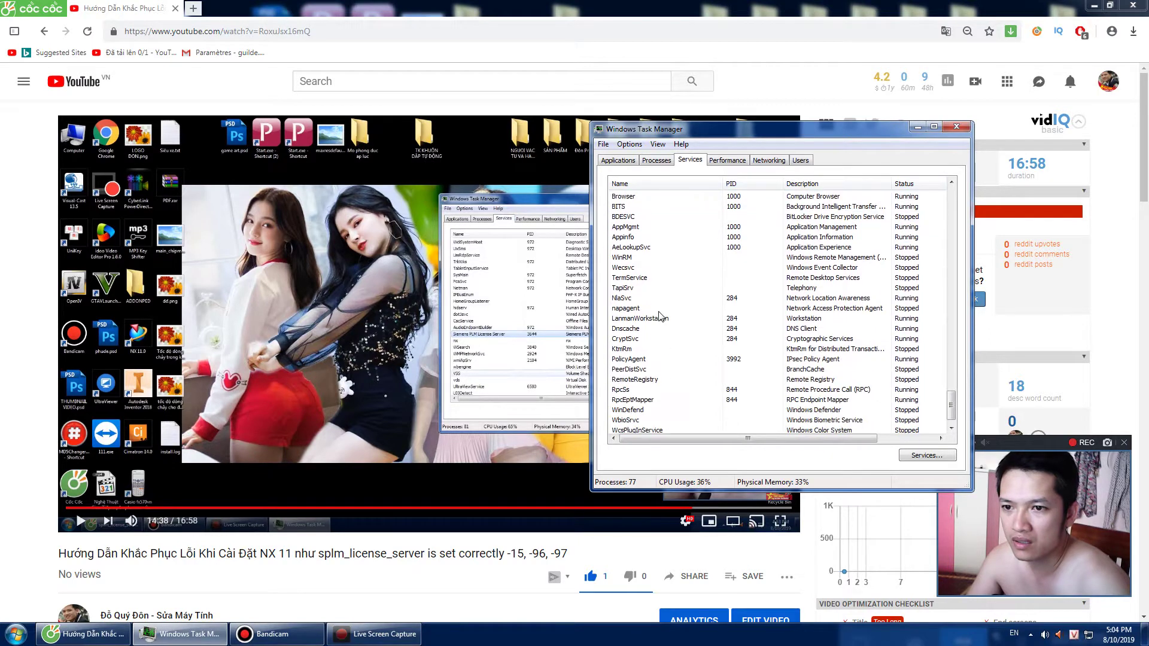
pyautogui.scroll(-1, 660, 316)
pyautogui.scroll(8, 660, 316)
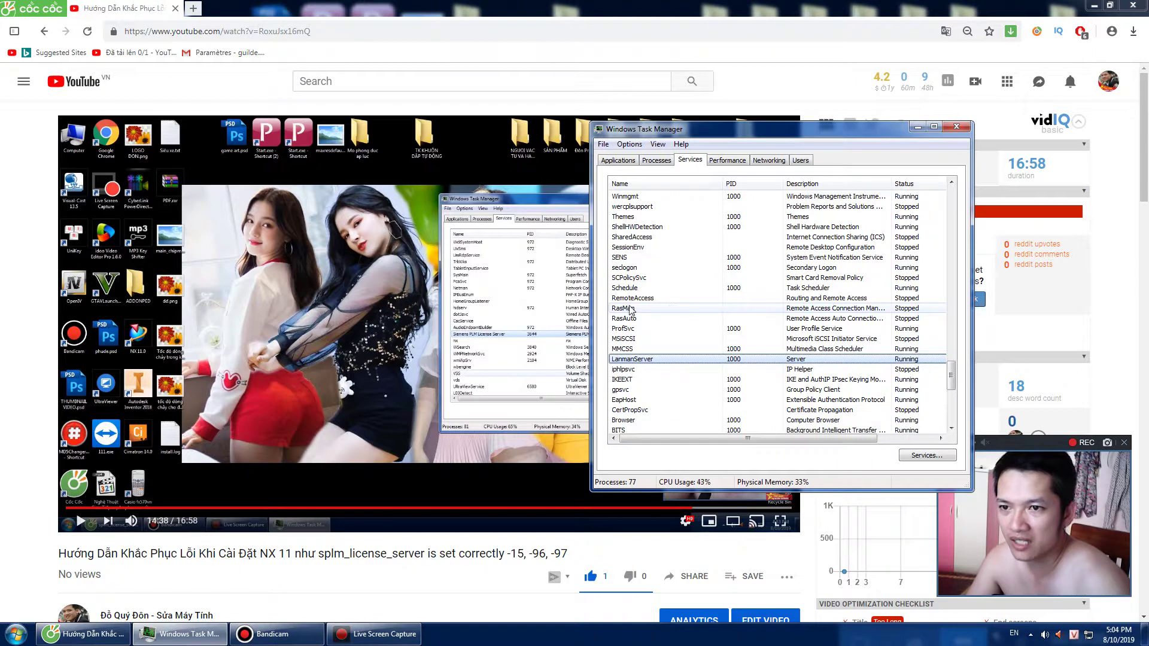
# - Jump through the services whose names begin with S and select Siemens PLM License Server
pyautogui.click(633, 308)
pyautogui.moveTo(506, 344)
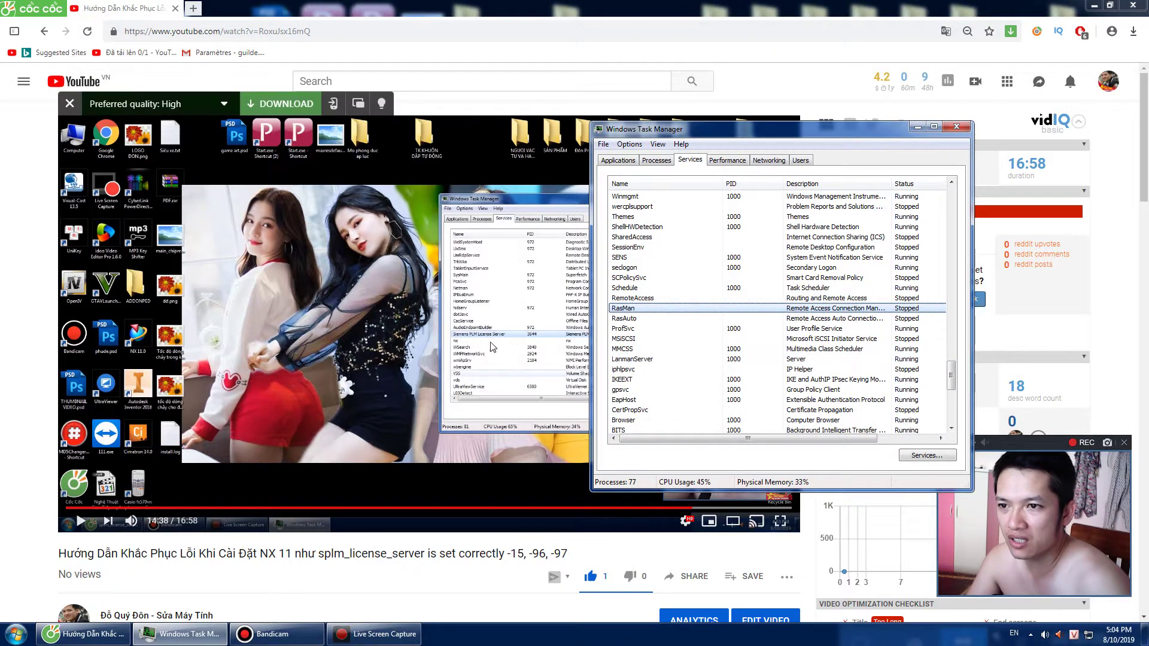
pyautogui.press('Home')
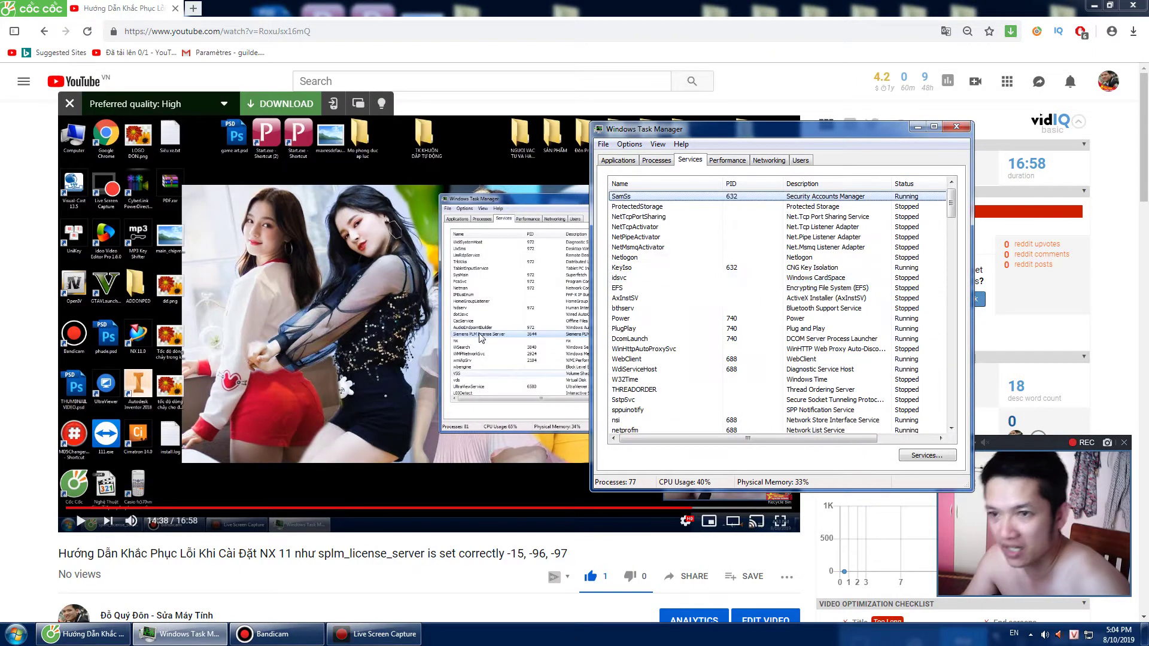
pyautogui.press('s')
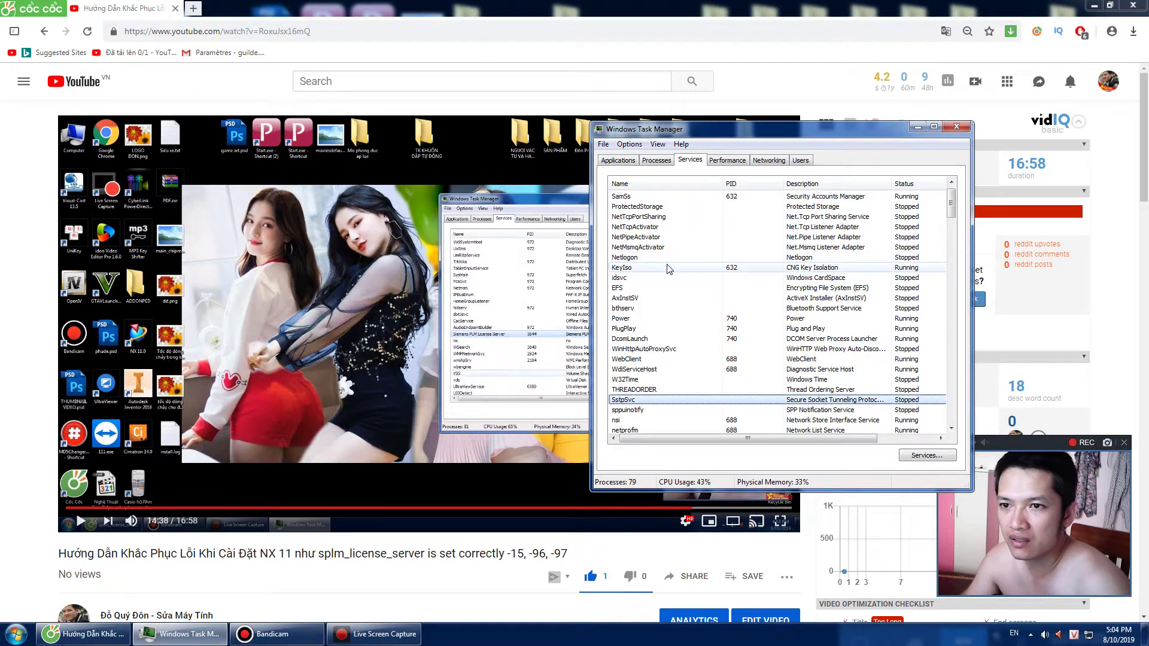
pyautogui.press('s')
pyautogui.press('s')
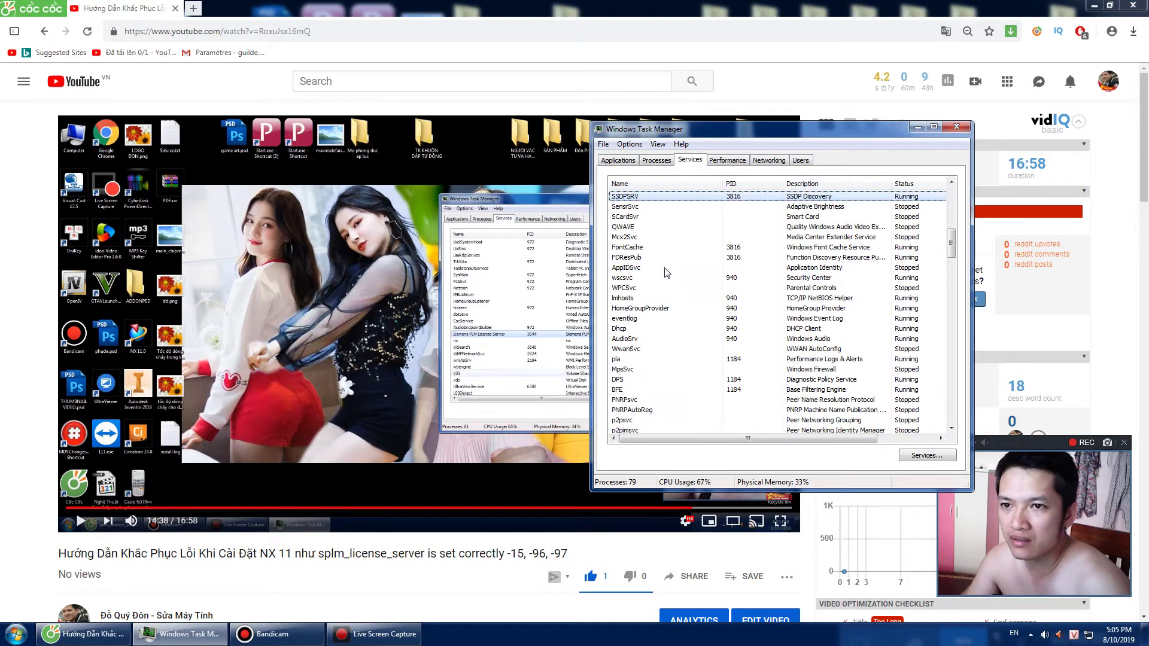
pyautogui.press('s')
pyautogui.press('s')
pyautogui.press('s')
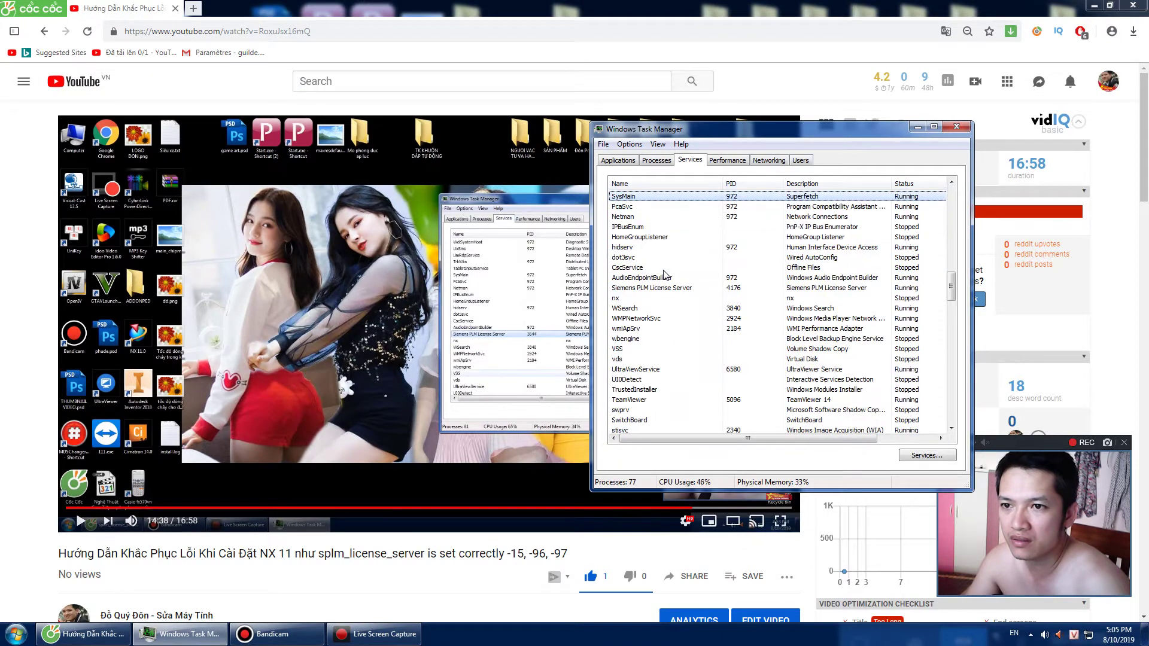
pyautogui.click(657, 288)
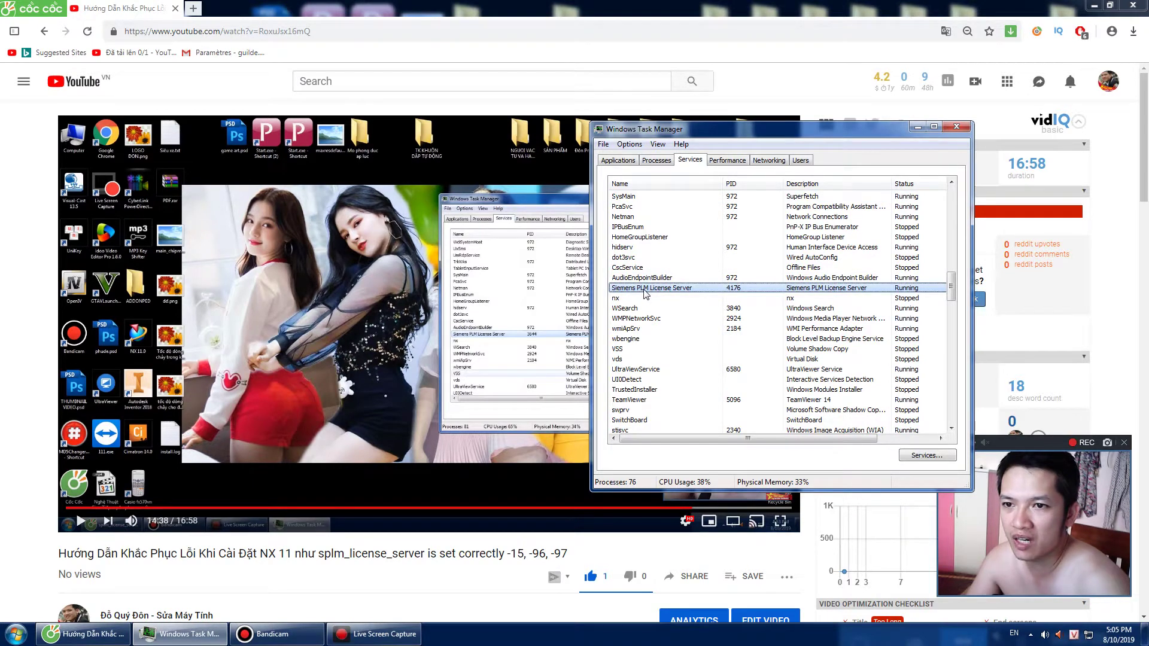
# - Go to the process of the Siemens PLM License Server service, and return to its entry among the services
pyautogui.rightClick(648, 289)
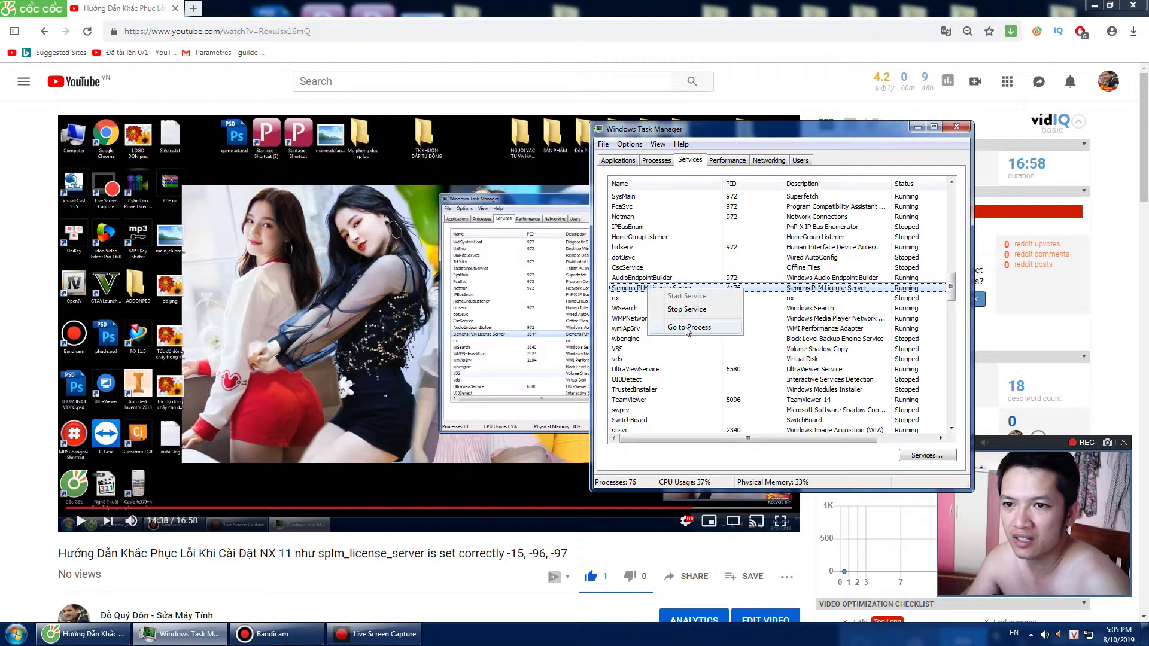
pyautogui.click(686, 328)
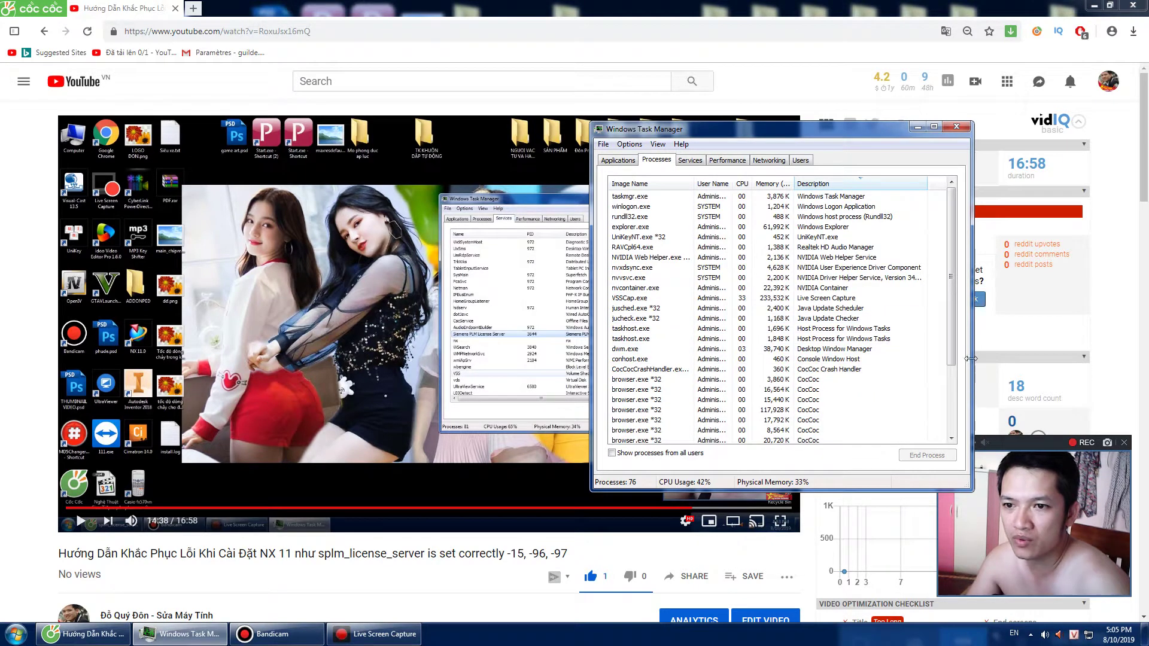
pyautogui.moveTo(949, 344); pyautogui.dragTo(833, 238)
pyautogui.click(689, 159)
pyautogui.click(642, 289)
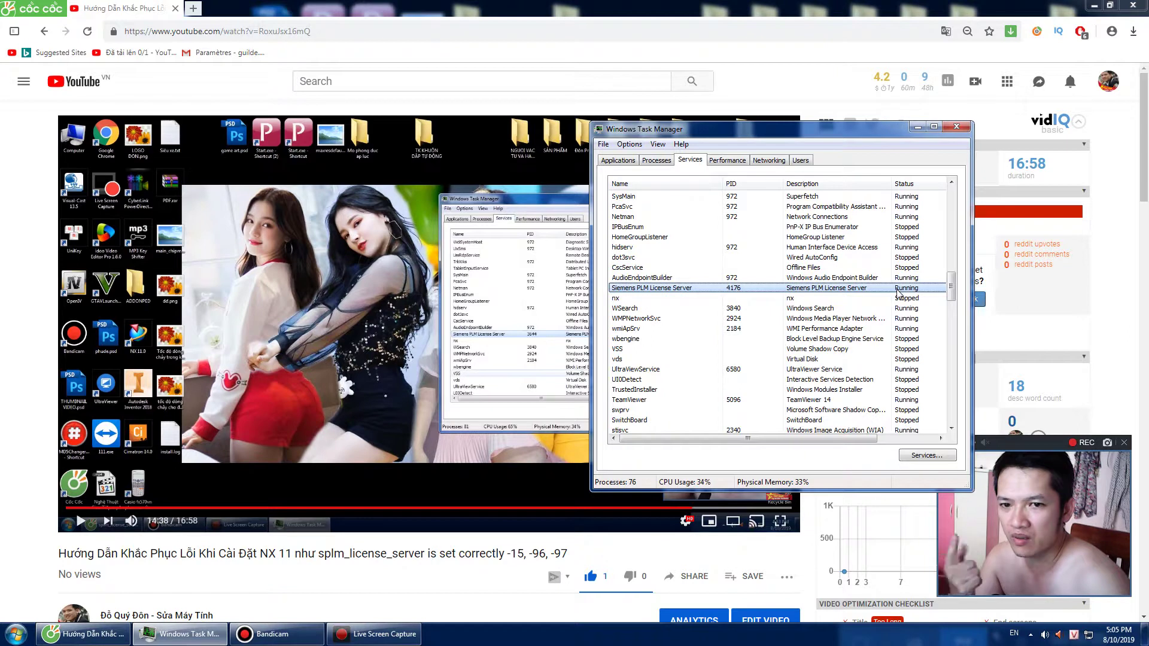
# - Search Windows for "services", open the Services console and widen its window
pyautogui.click(17, 633)
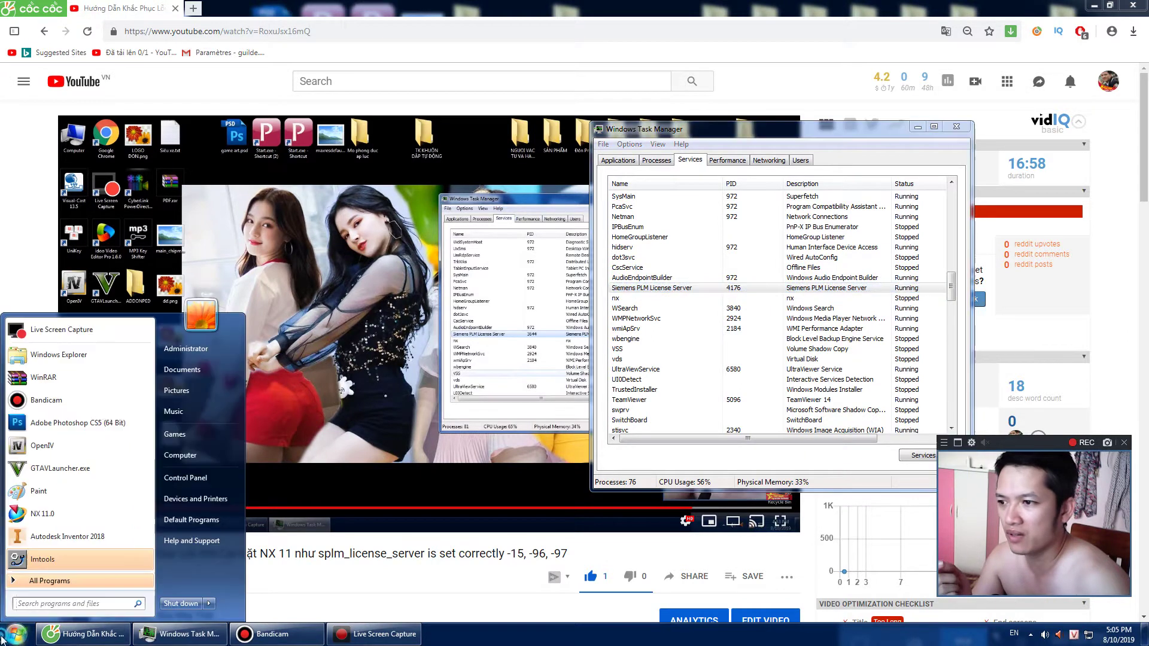
pyautogui.click(45, 605)
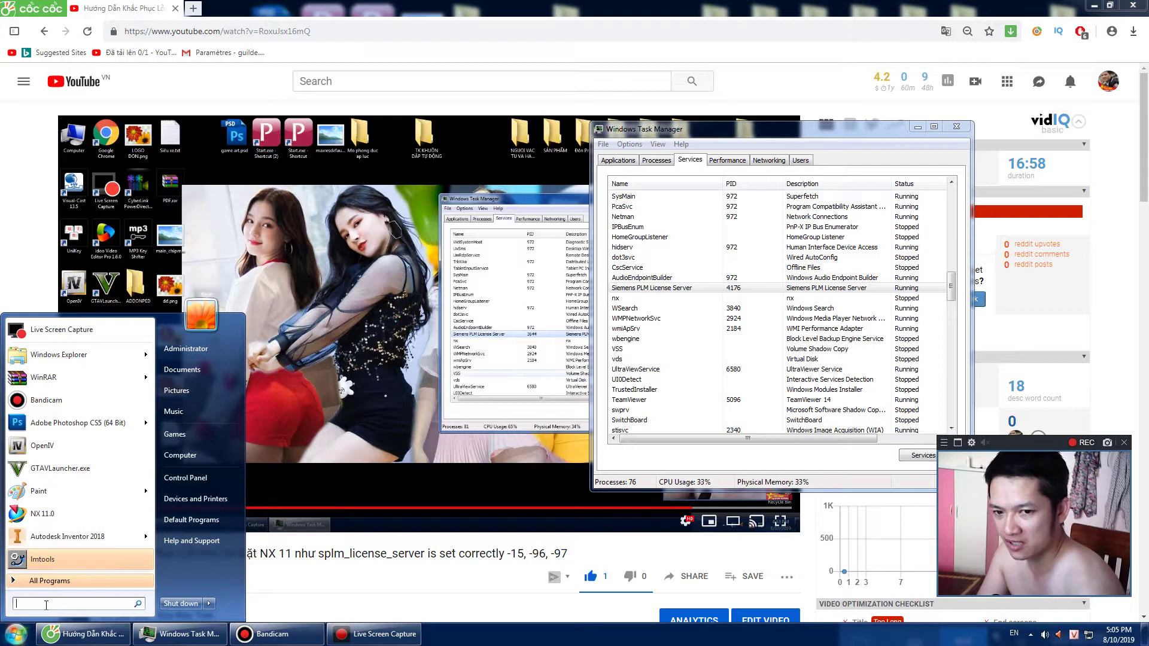
pyautogui.write('ser')
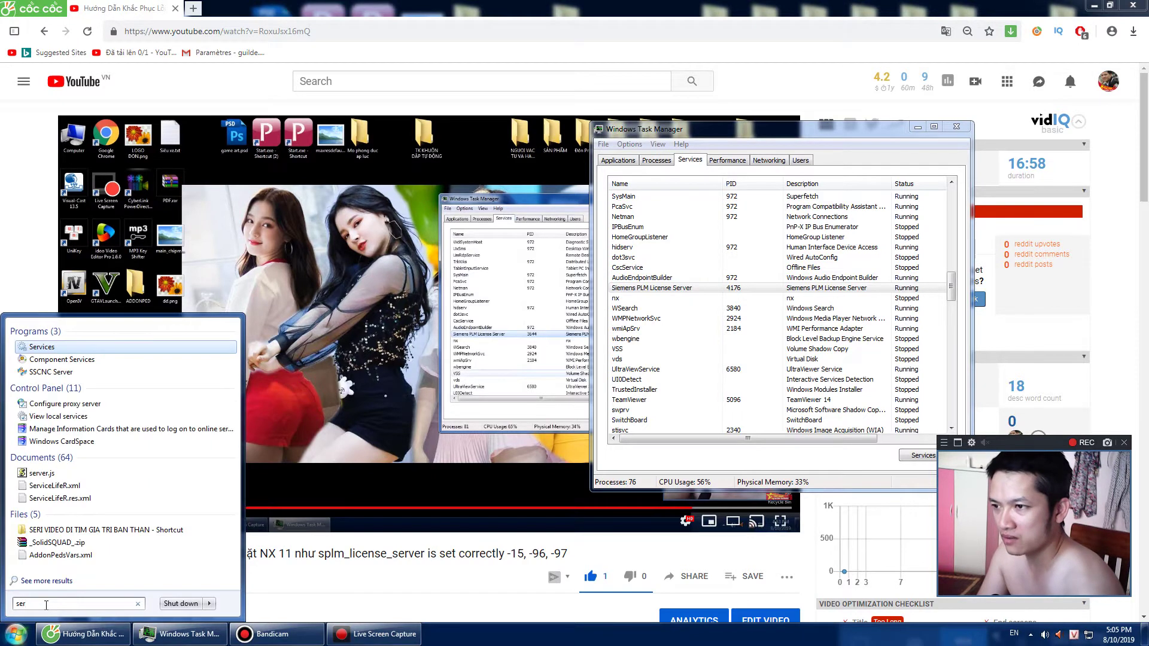
pyautogui.write('vices')
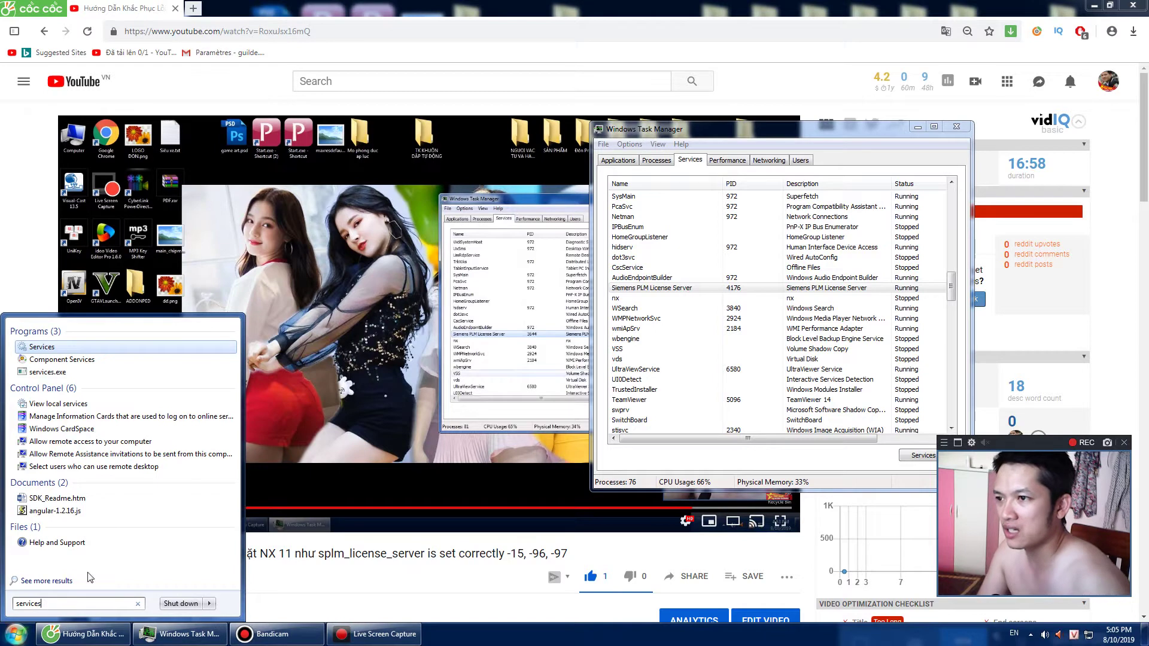
pyautogui.click(42, 347)
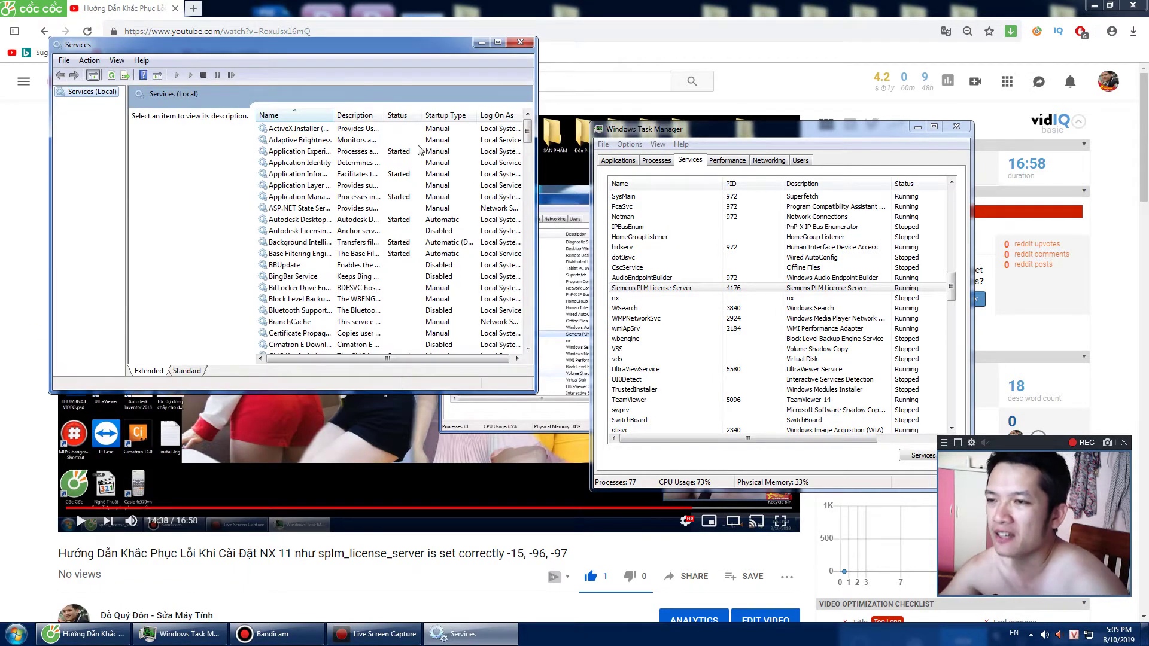
pyautogui.moveTo(536, 173); pyautogui.dragTo(674, 174)
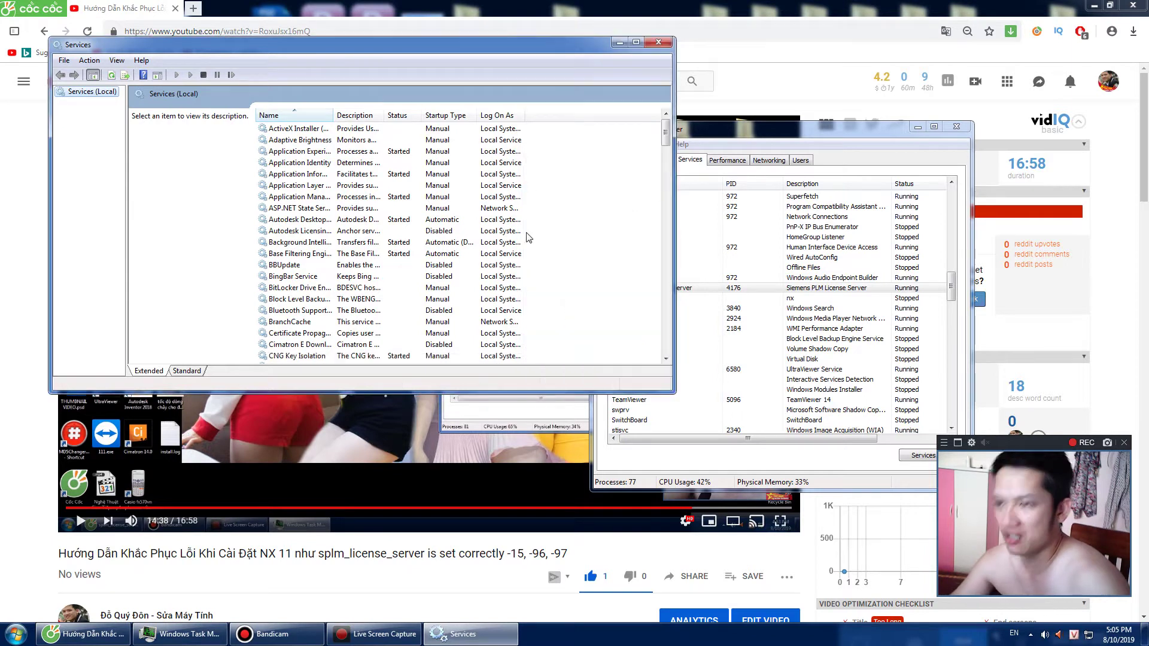
# - Find Siemens PLM License Server among the services beginning with S and open its properties
pyautogui.click(569, 254)
pyautogui.press('s')
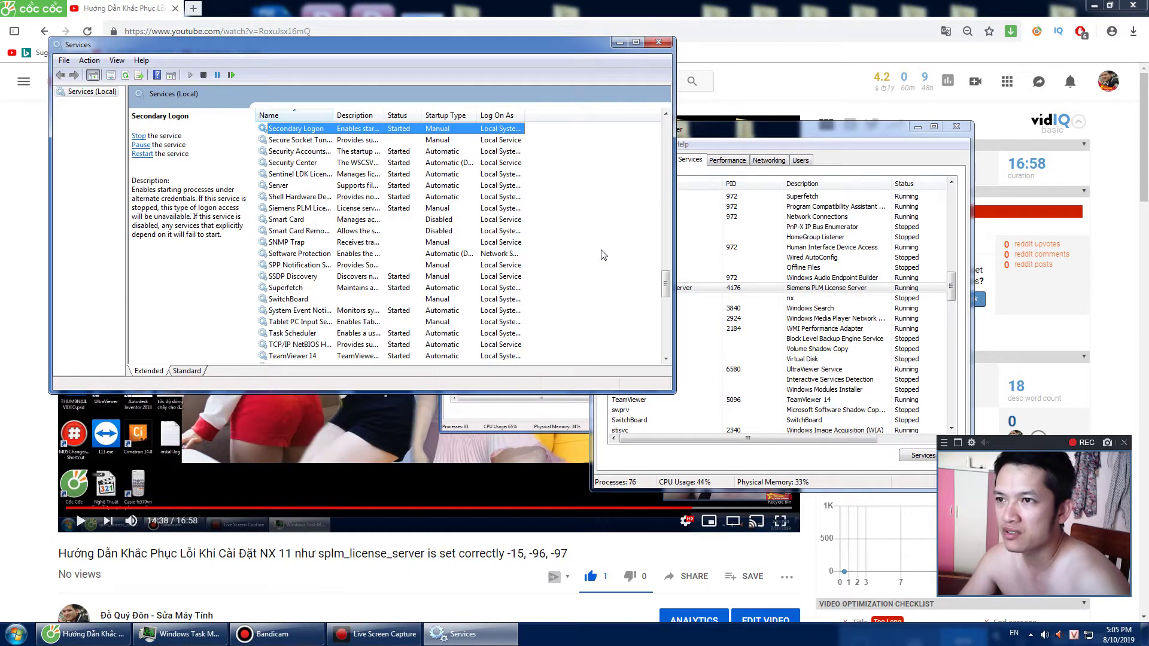
pyautogui.click(322, 215)
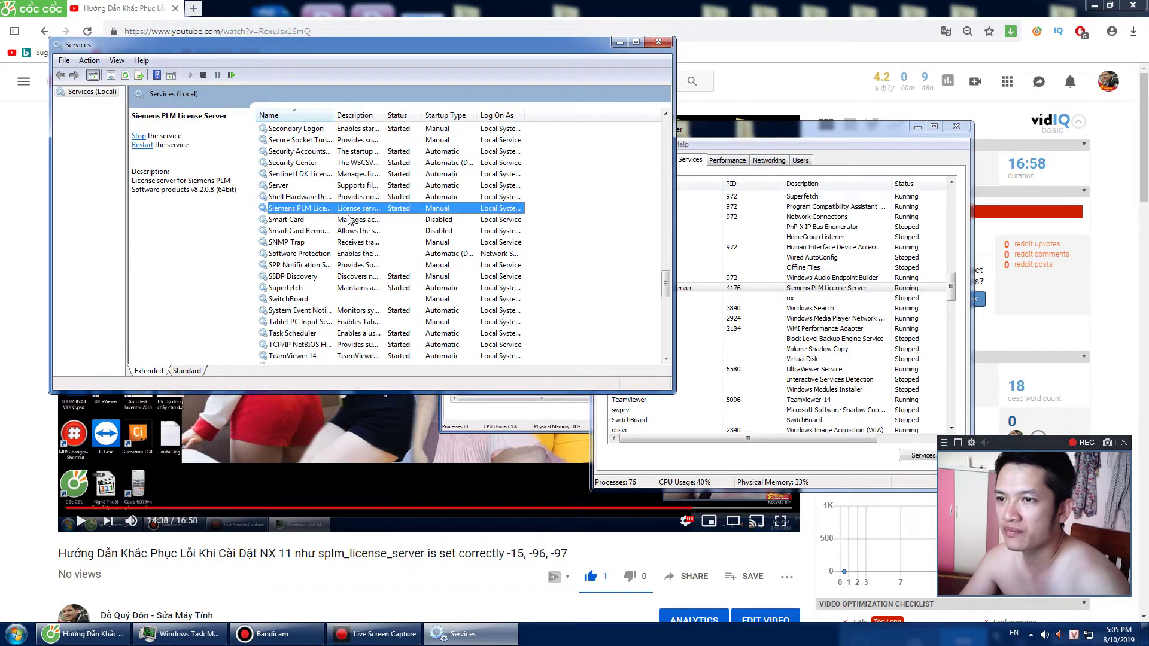
pyautogui.doubleClick(328, 213)
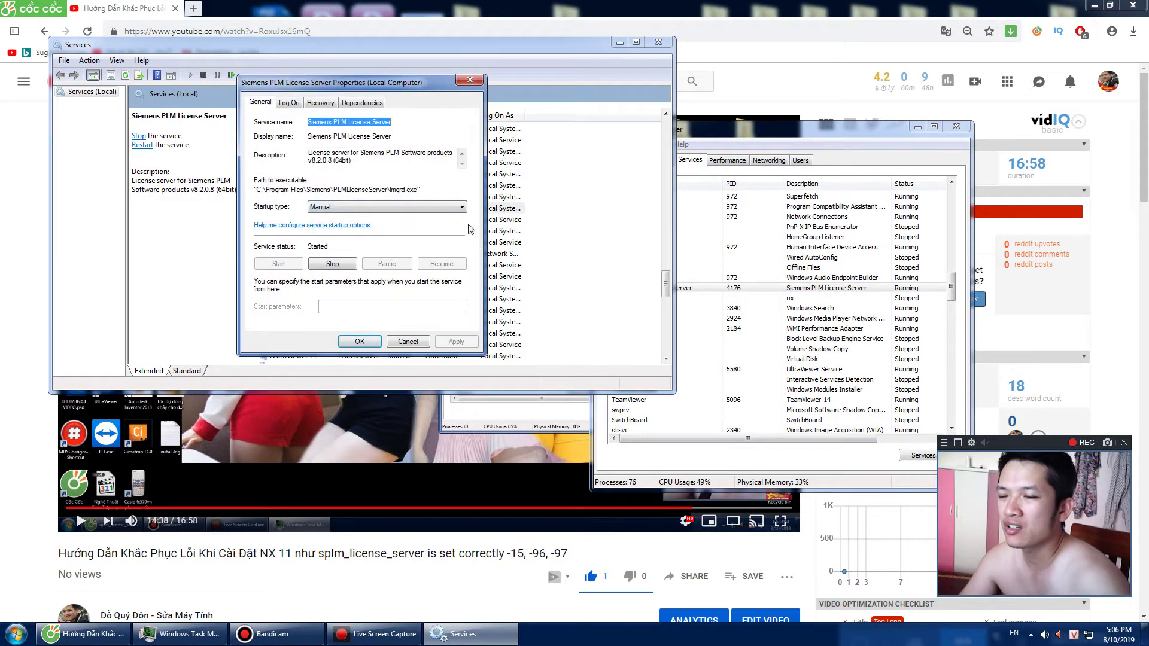
# - Set the Siemens PLM License Server startup type to Manual, accept the properties and close the Services console
pyautogui.click(429, 207)
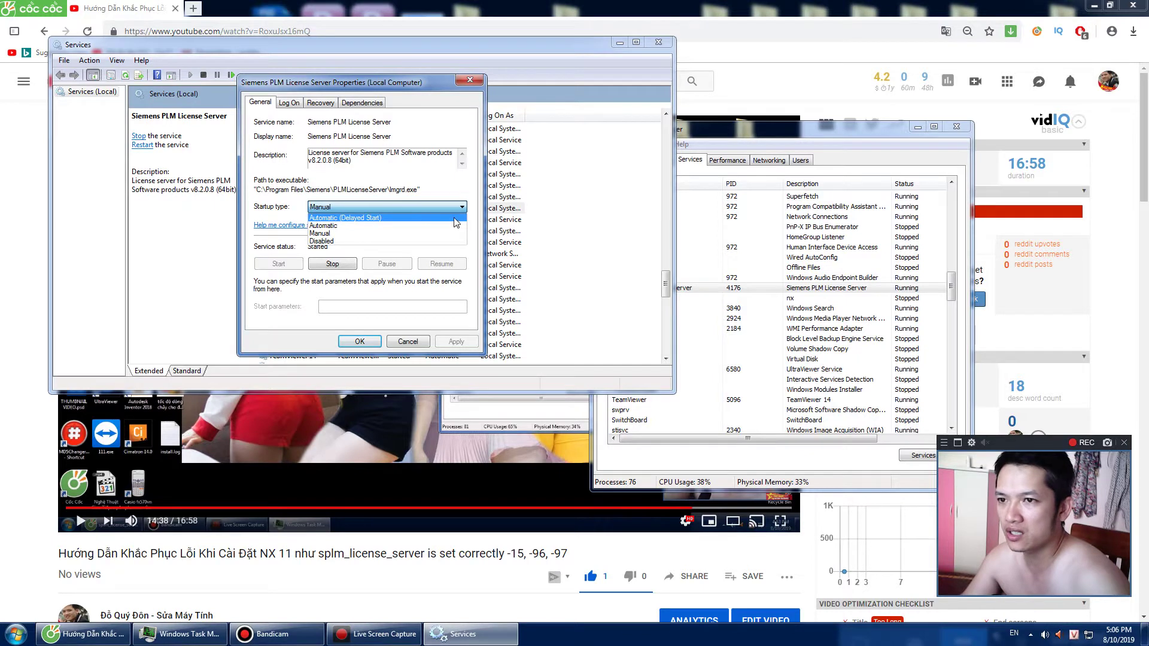
pyautogui.click(388, 235)
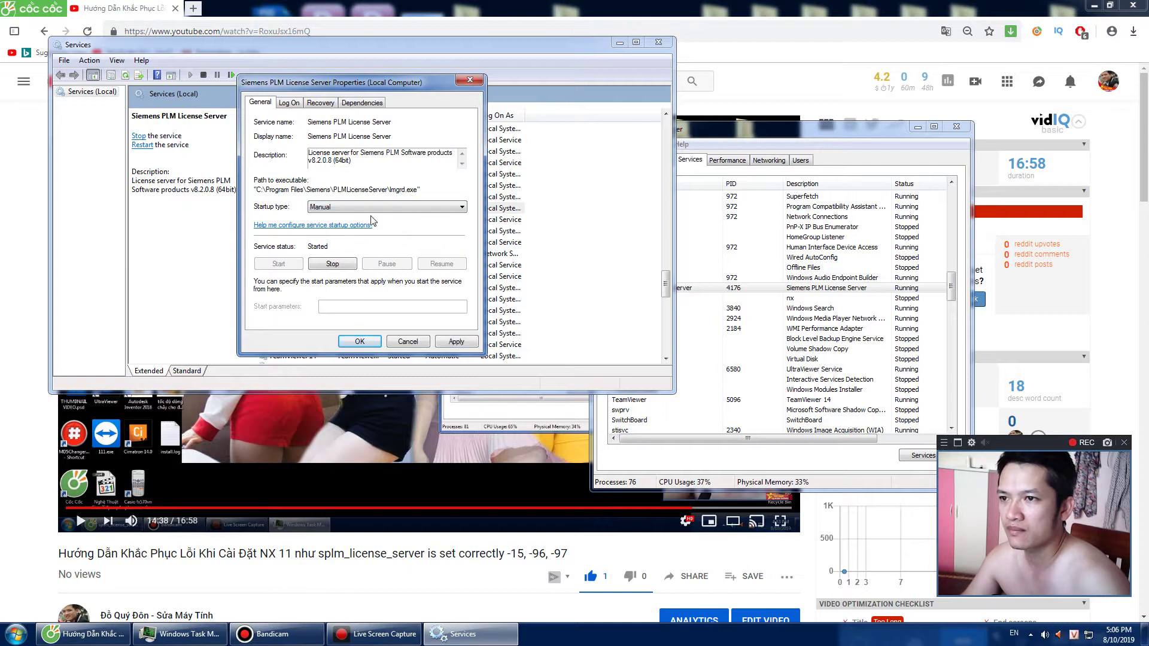
pyautogui.click(365, 207)
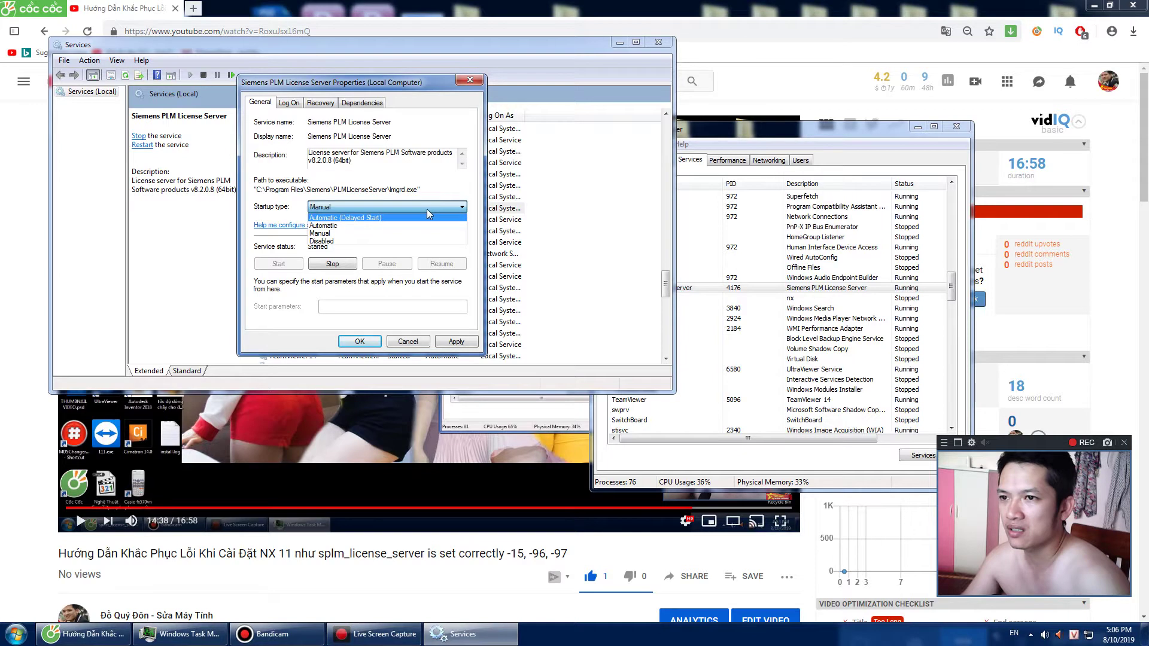
pyautogui.click(475, 232)
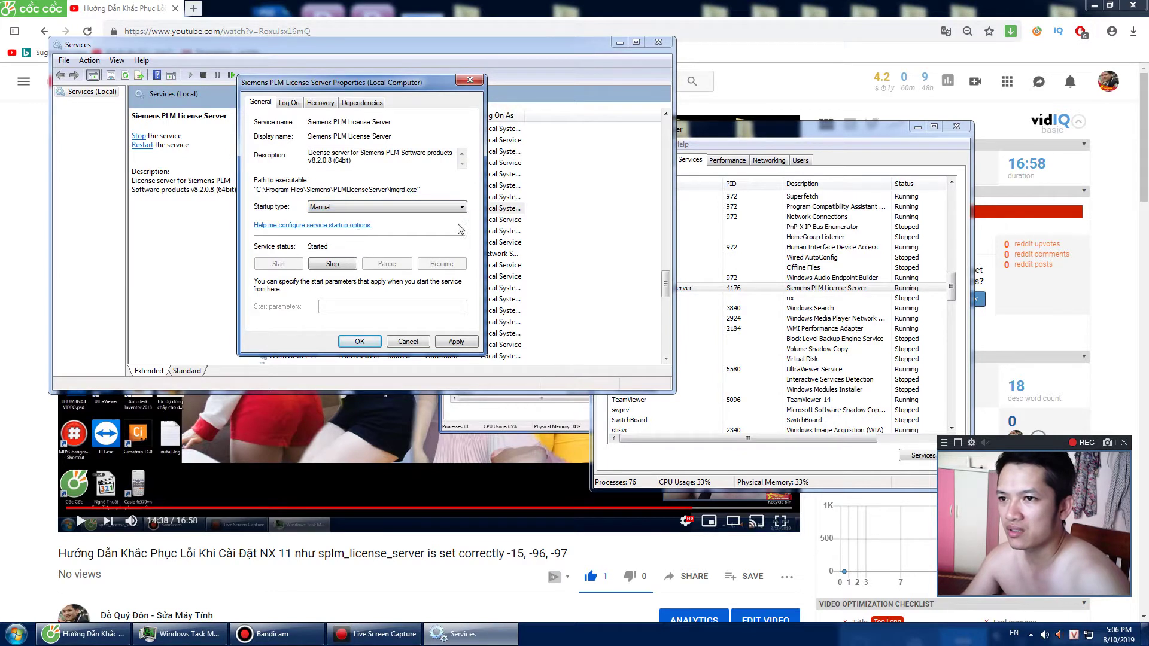
pyautogui.click(360, 341)
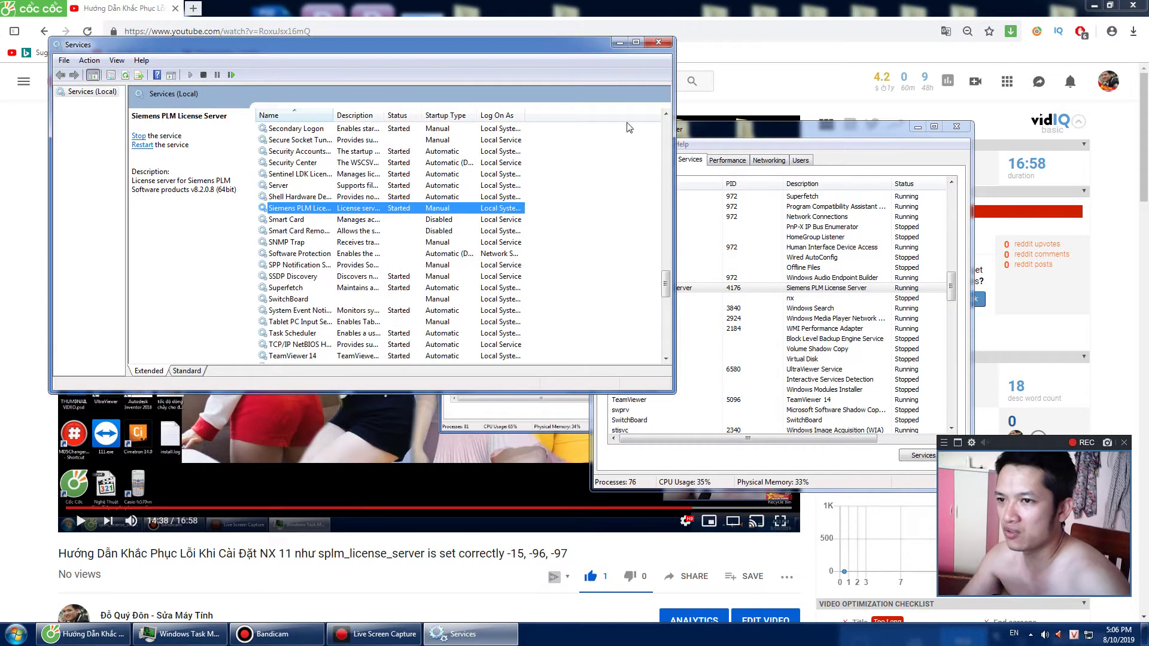
pyautogui.click(659, 43)
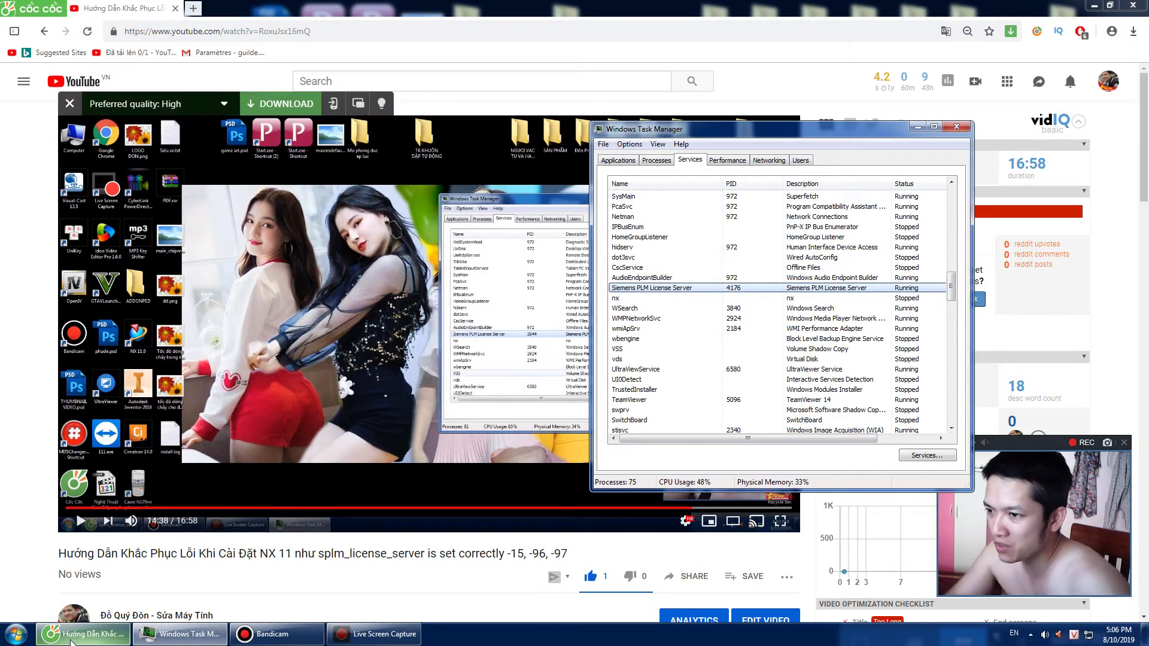
# - Open the folder C:\Program Files\Siemens\PLMLicenseServer in Windows Explorer
pyautogui.click(16, 634)
pyautogui.click(185, 454)
pyautogui.doubleClick(397, 220)
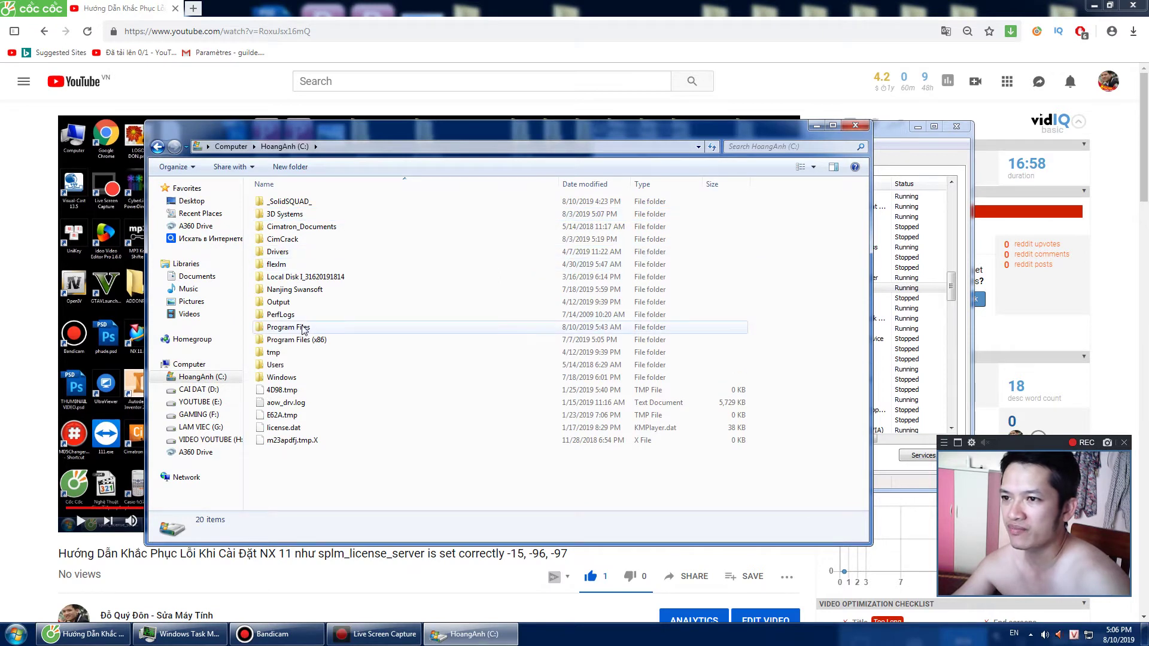
pyautogui.doubleClick(301, 327)
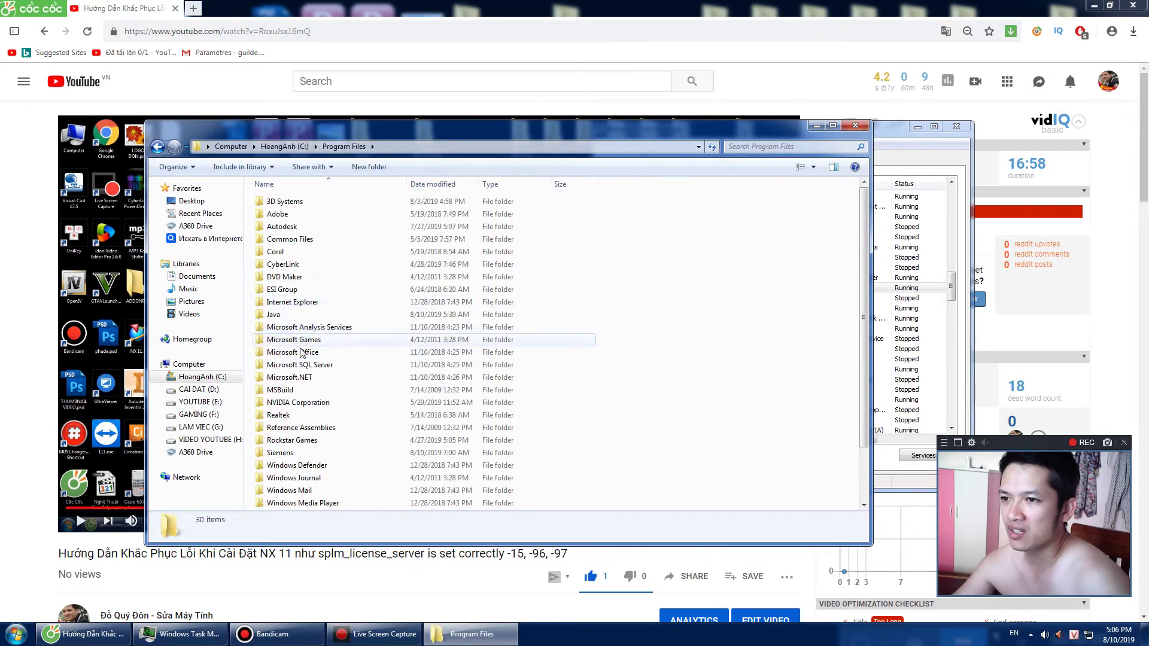
pyautogui.doubleClick(281, 453)
pyautogui.doubleClick(296, 214)
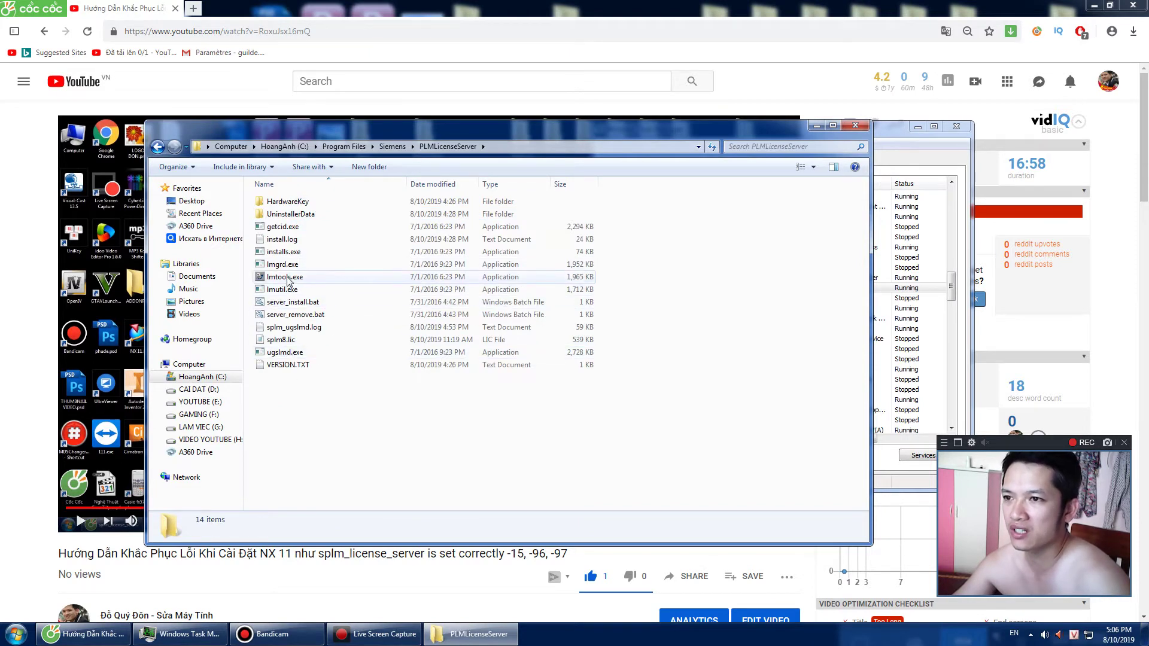
# - Run lmtools.exe and stop the Siemens PLM License Server service with Force Server Shutdown enabled
pyautogui.doubleClick(285, 276)
pyautogui.click(549, 221)
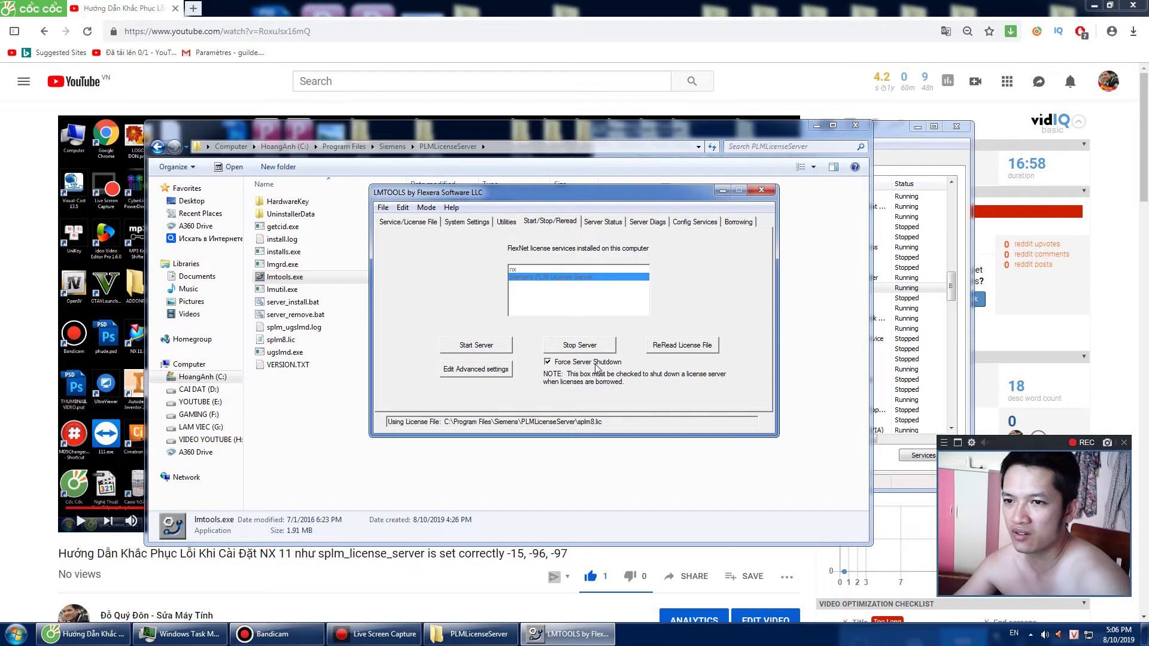
pyautogui.click(580, 346)
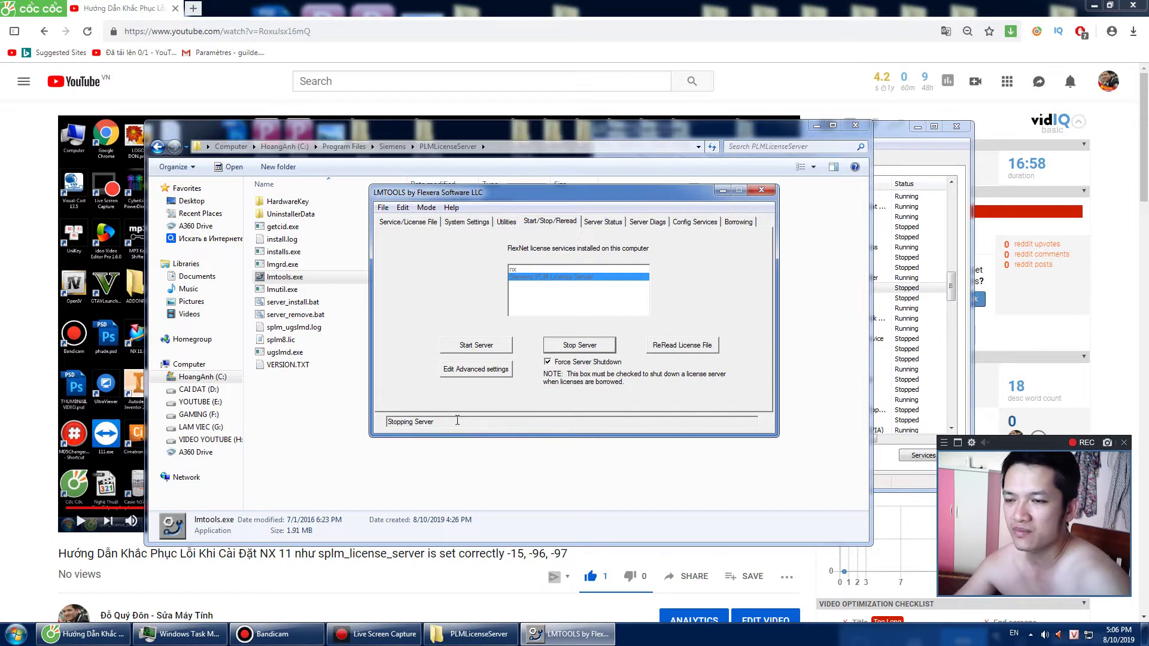
# - Copy all files from the folder C:\_SolidSQUAD_\PLMLicenseServer
pyautogui.click(295, 413)
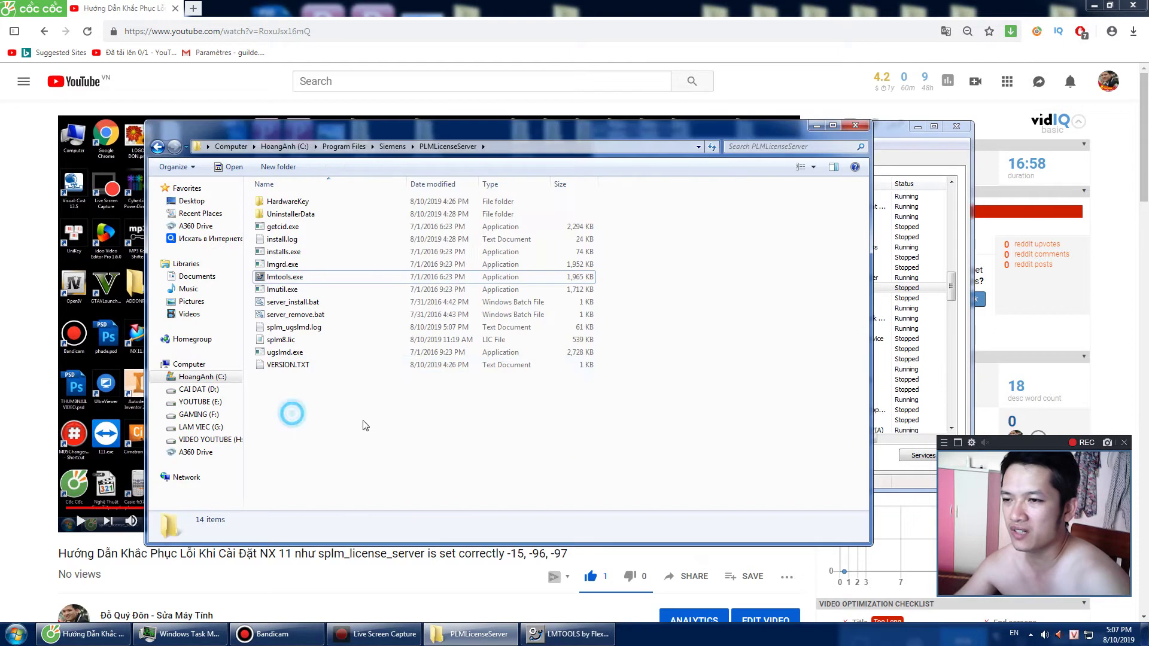
pyautogui.click(225, 378)
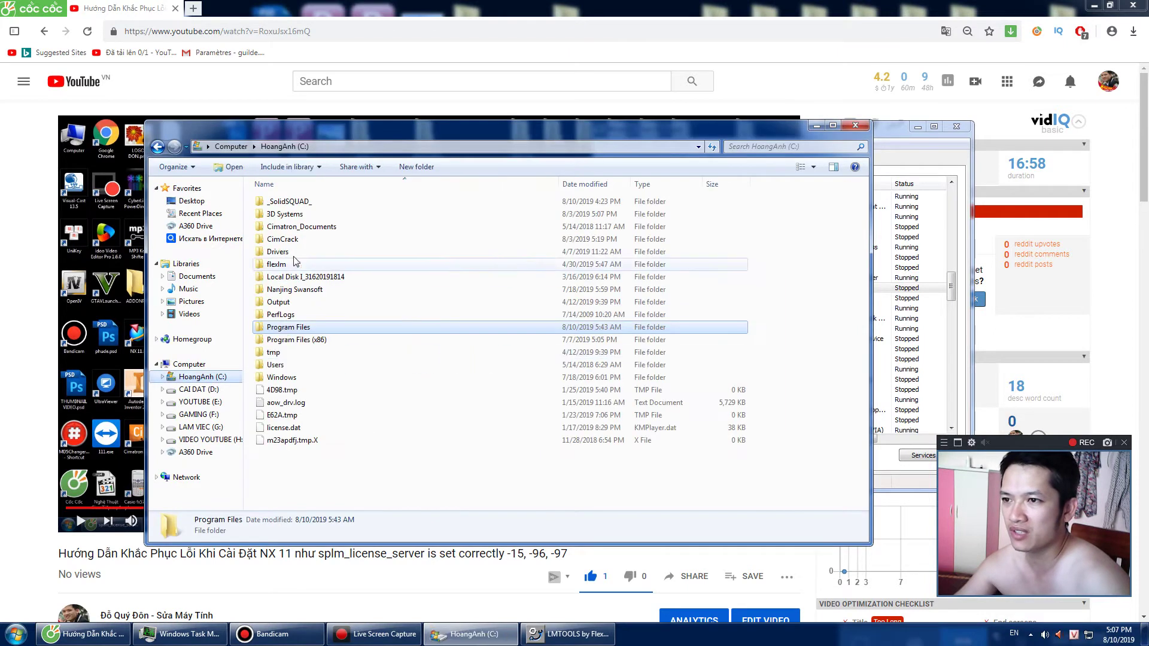
pyautogui.doubleClick(288, 201)
pyautogui.doubleClick(311, 214)
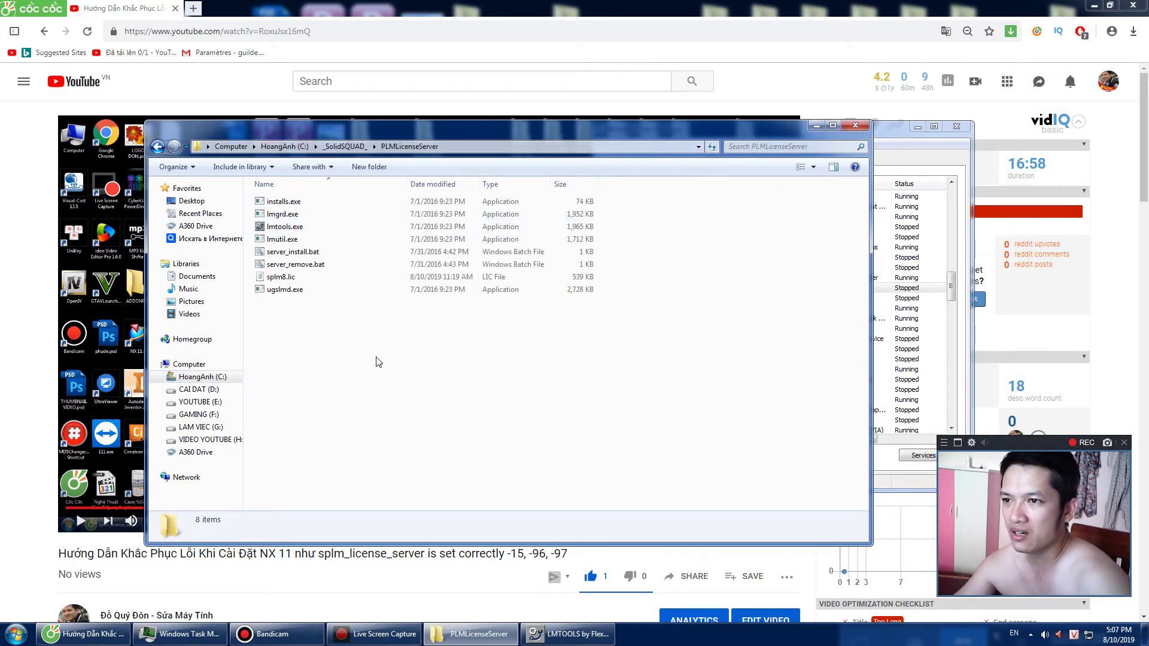
pyautogui.moveTo(383, 369); pyautogui.dragTo(305, 201)
pyautogui.rightClick(301, 225)
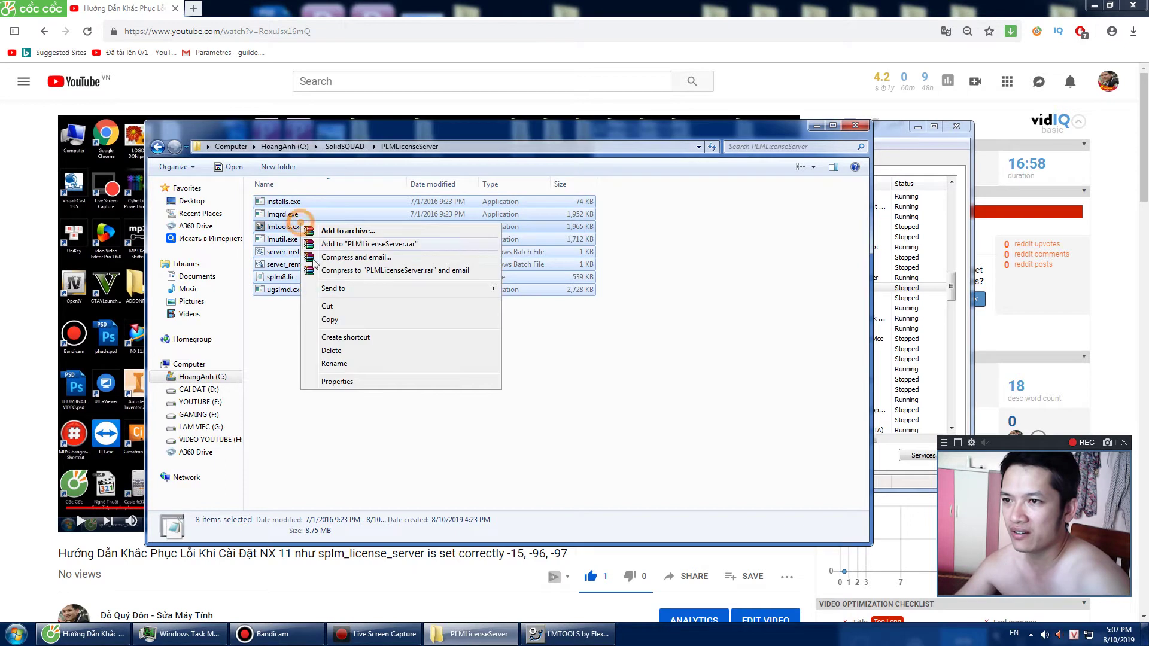
pyautogui.click(343, 322)
# - Try to paste the copied files into C:\Program Files\Siemens\PLMLicenseServer, cancelling at the file conflict
pyautogui.click(226, 377)
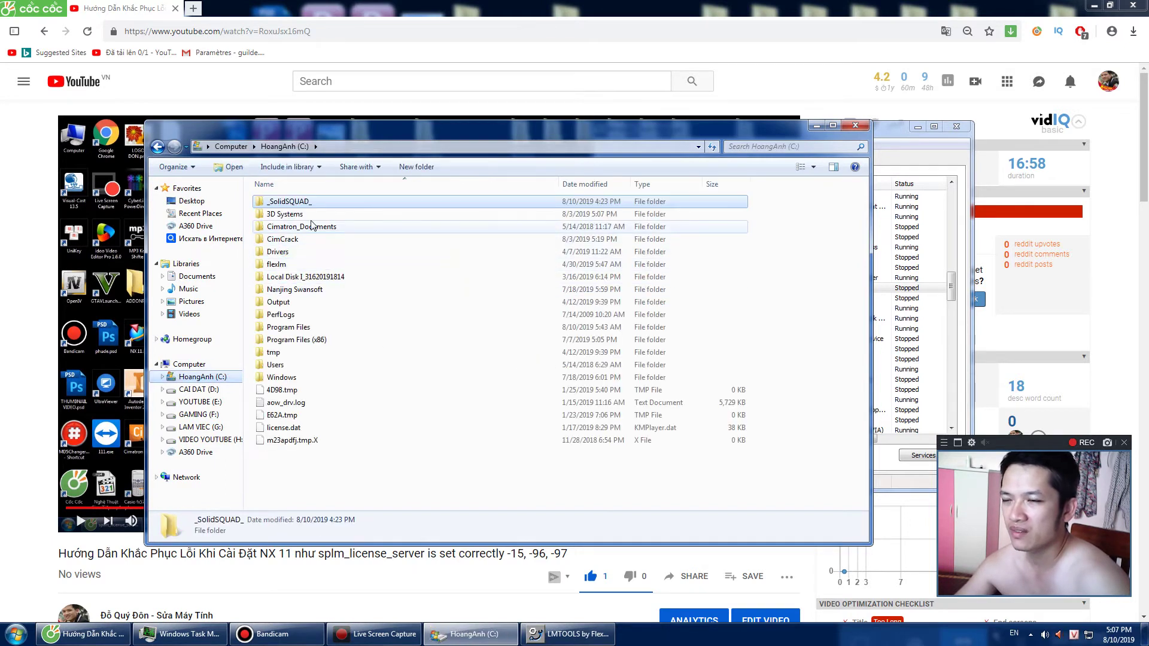
pyautogui.click(302, 328)
pyautogui.doubleClick(302, 327)
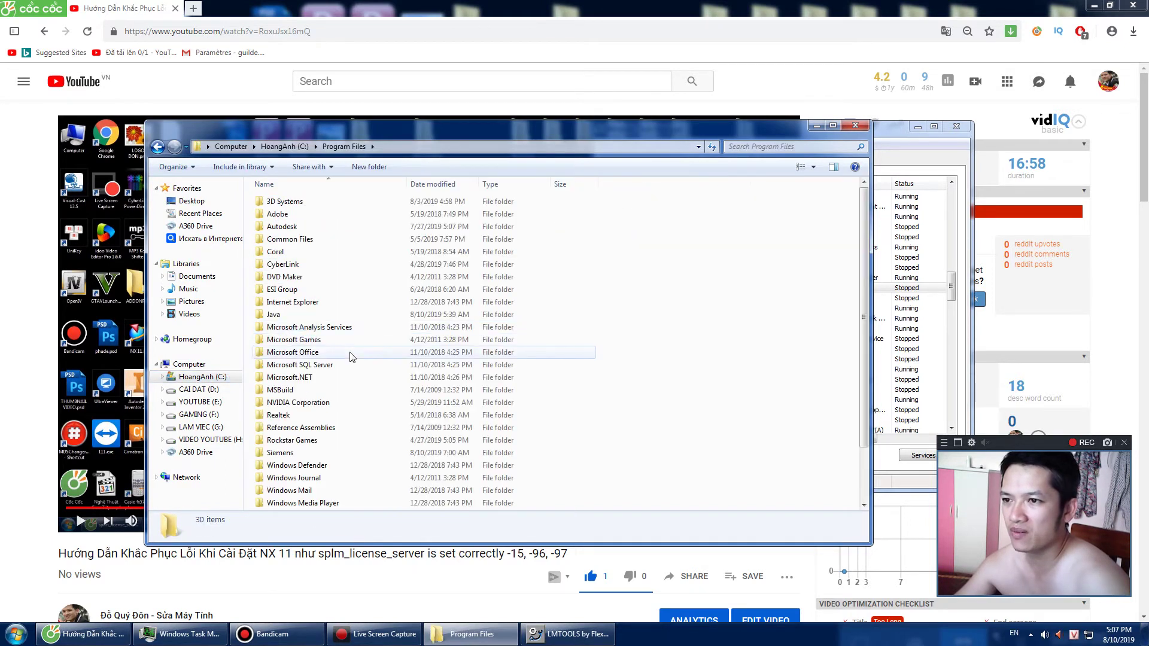
pyautogui.doubleClick(296, 455)
pyautogui.doubleClick(333, 216)
pyautogui.rightClick(368, 411)
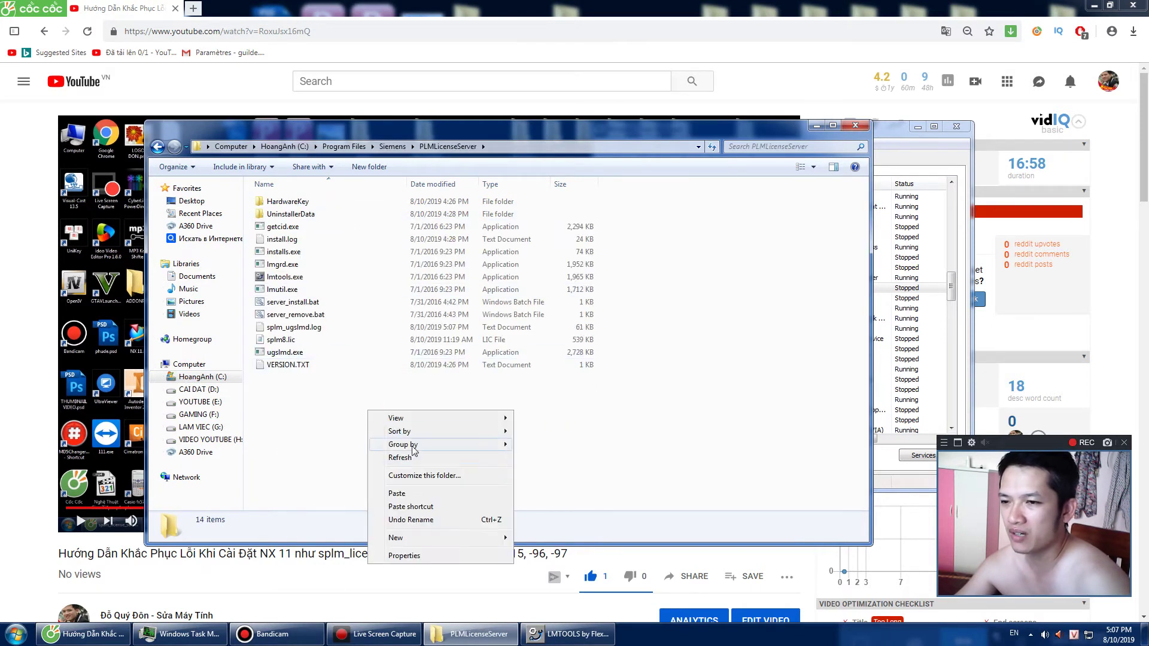
pyautogui.click(394, 494)
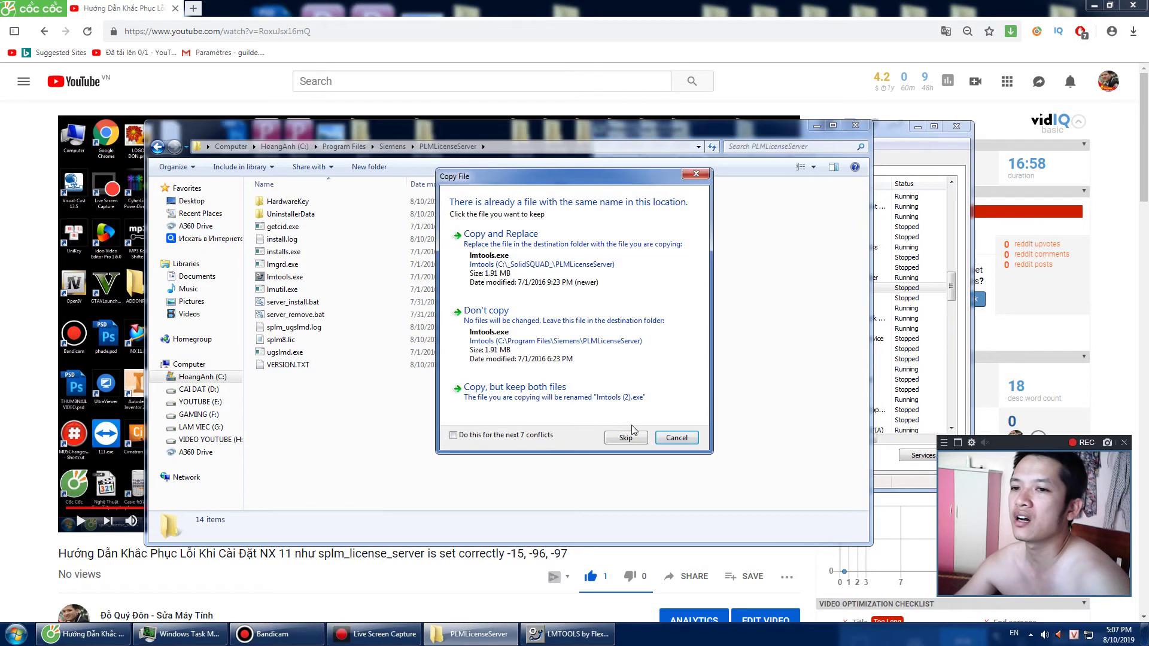
pyautogui.click(676, 439)
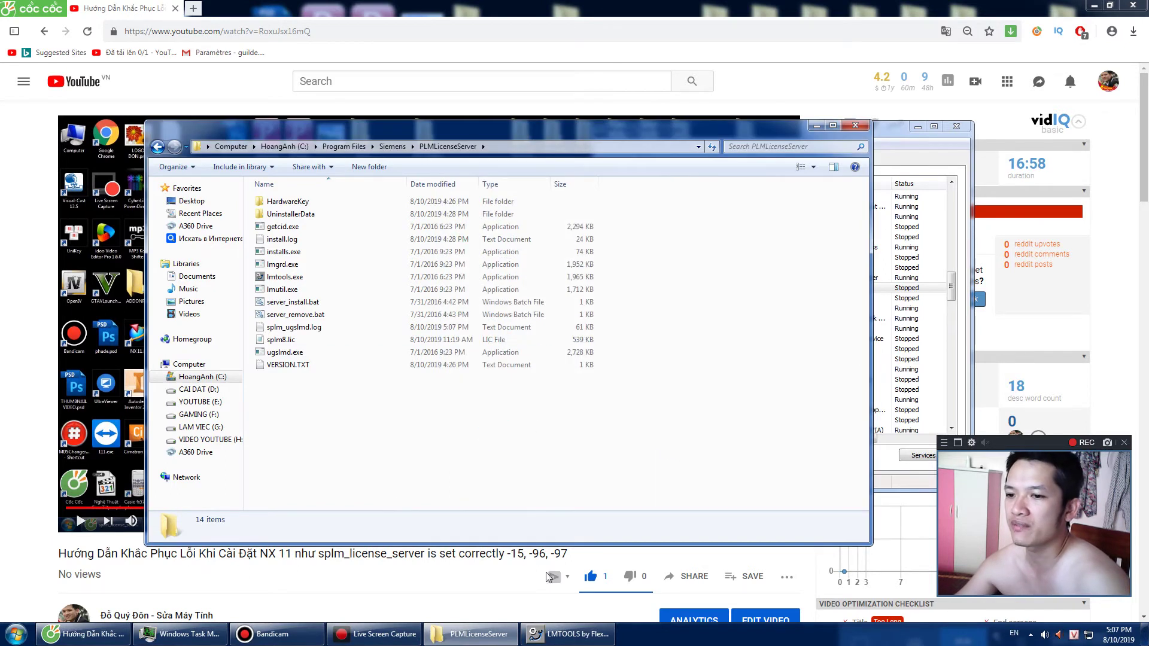
# - Return to LMTOOLS and start the Siemens PLM License Server service again
pyautogui.click(562, 634)
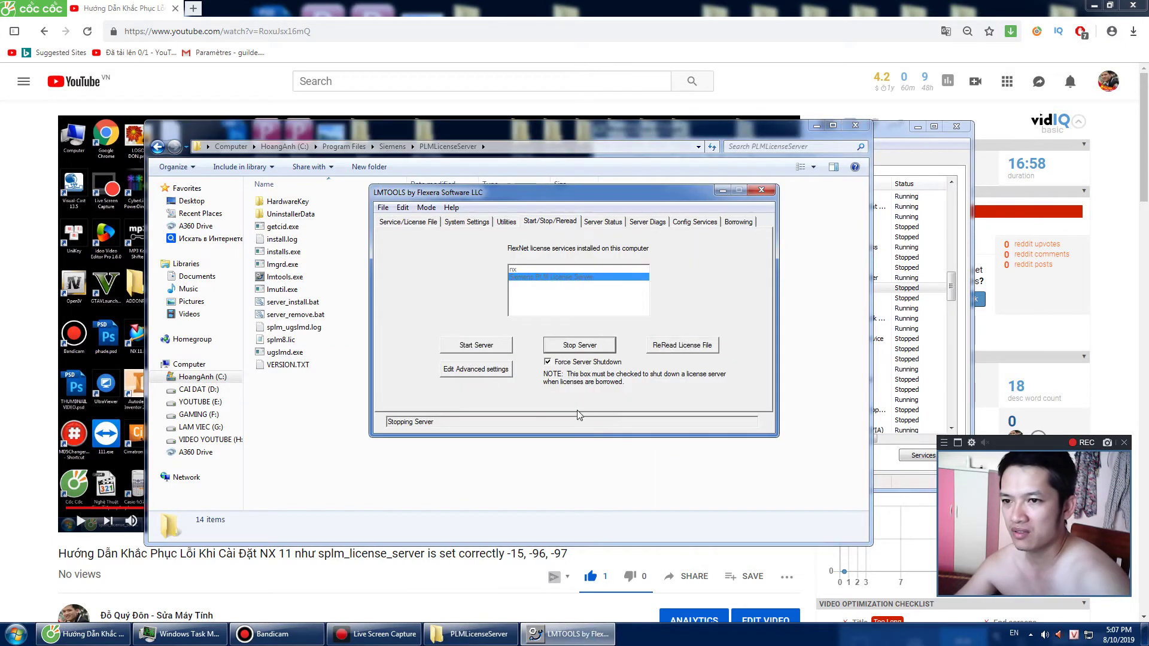
pyautogui.click(488, 350)
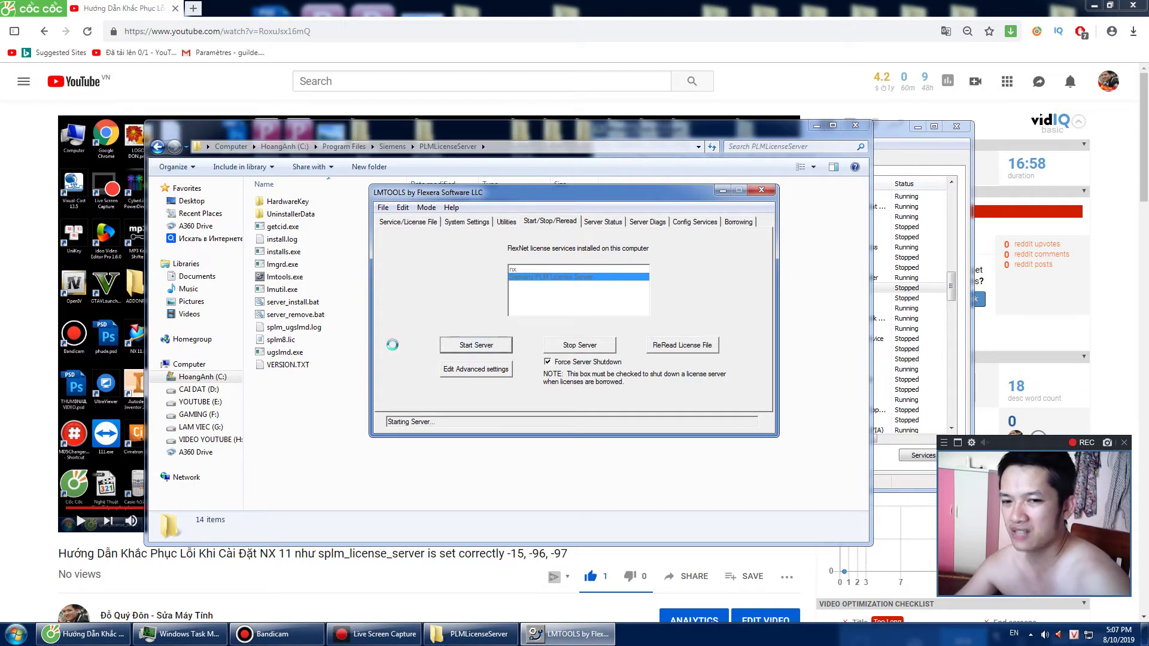
# - Look over the files in the PLMLicenseServer folder and read the server's startup status in LMTOOLS
pyautogui.click(321, 394)
pyautogui.moveTo(392, 410); pyautogui.dragTo(280, 220)
pyautogui.moveTo(447, 429); pyautogui.dragTo(342, 230)
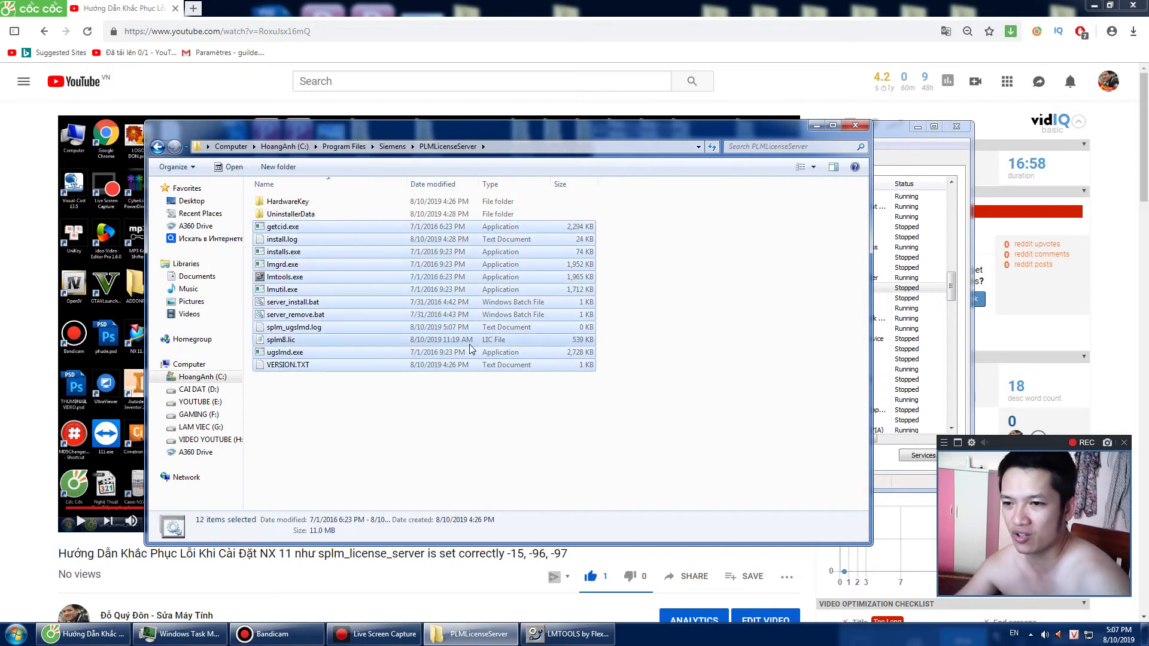
pyautogui.click(604, 635)
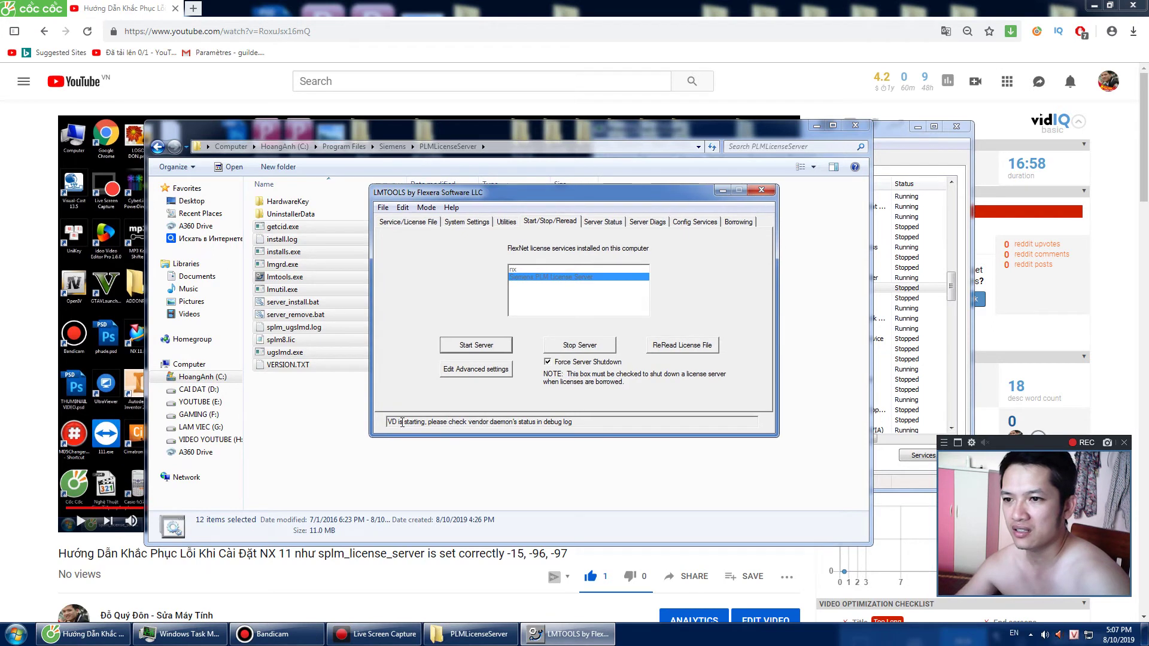
pyautogui.moveTo(436, 422); pyautogui.dragTo(479, 423)
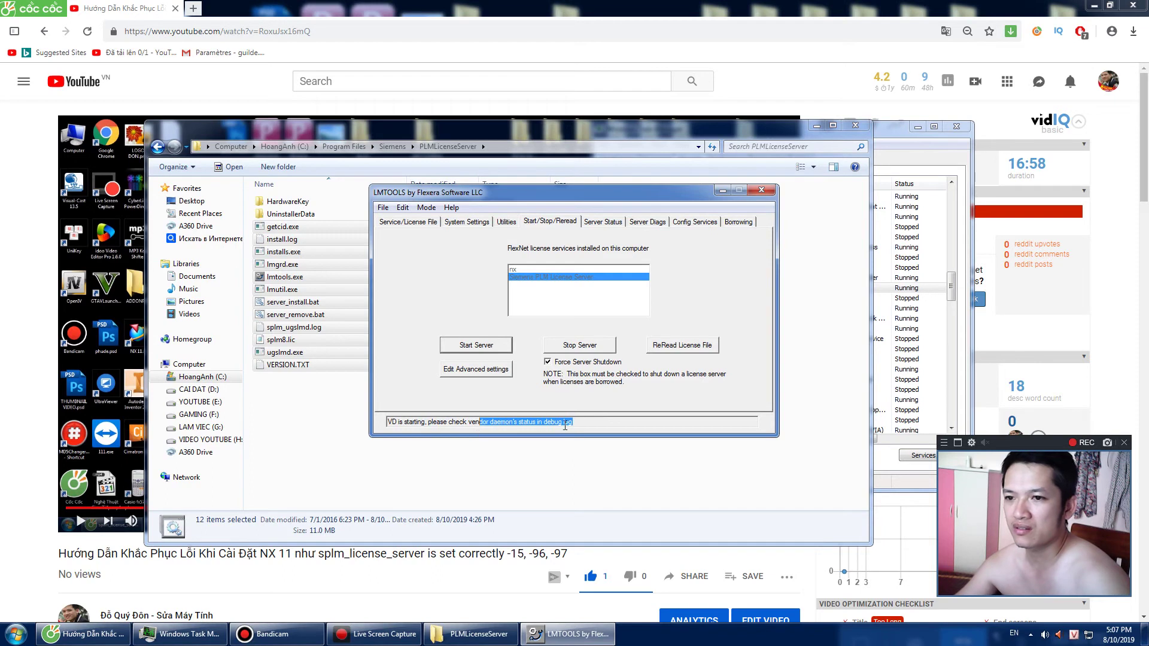
pyautogui.click(593, 425)
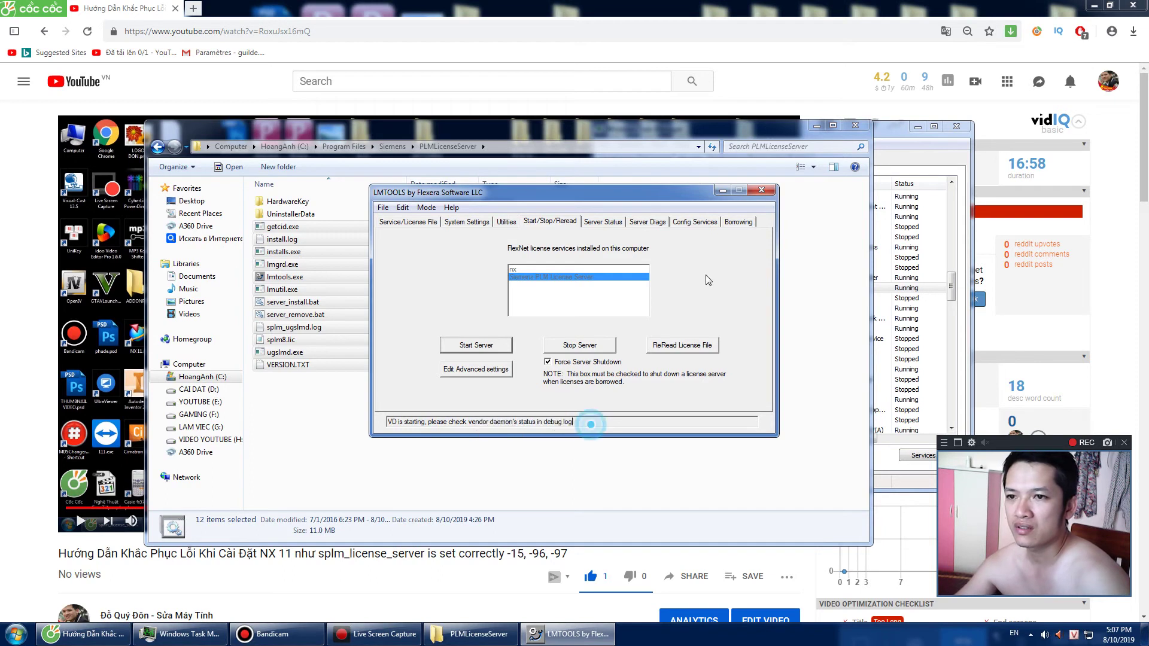
# - Close LMTOOLS, the PLMLicenseServer folder and Task Manager
pyautogui.click(761, 190)
pyautogui.moveTo(801, 133); pyautogui.dragTo(812, 172)
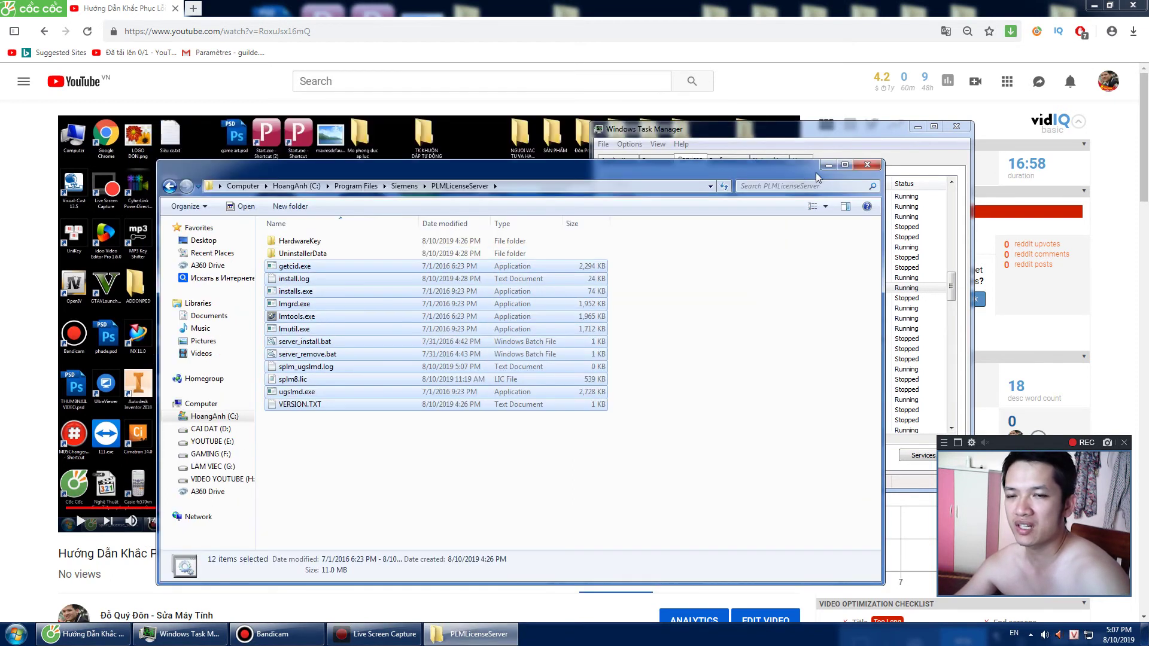
pyautogui.click(867, 166)
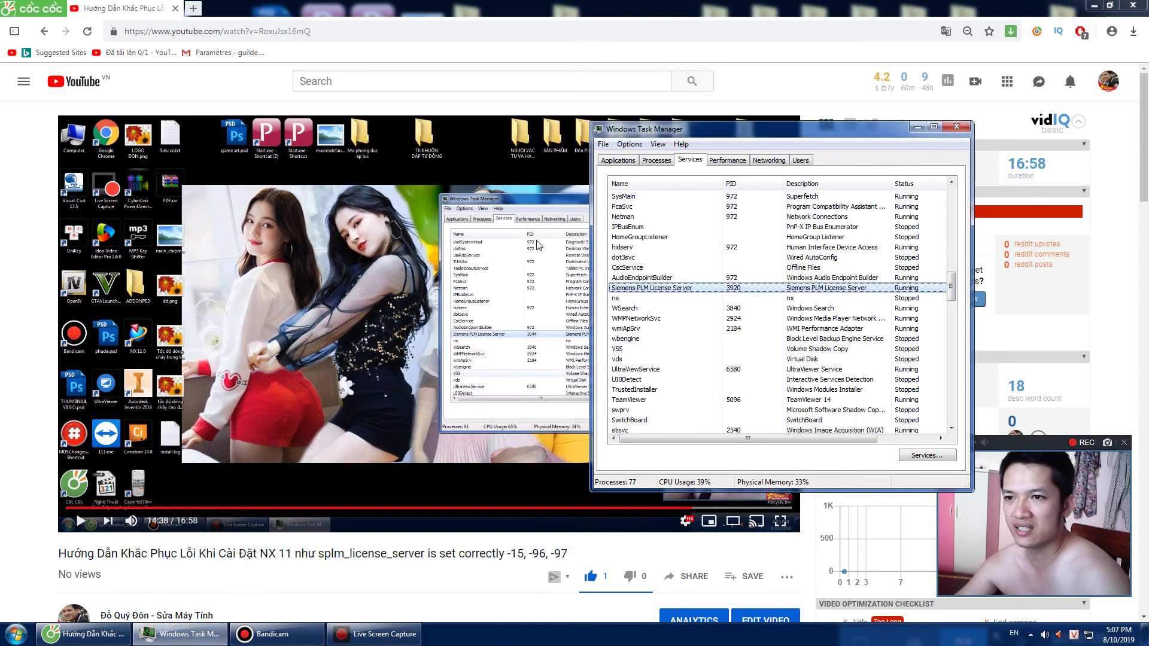
pyautogui.click(950, 129)
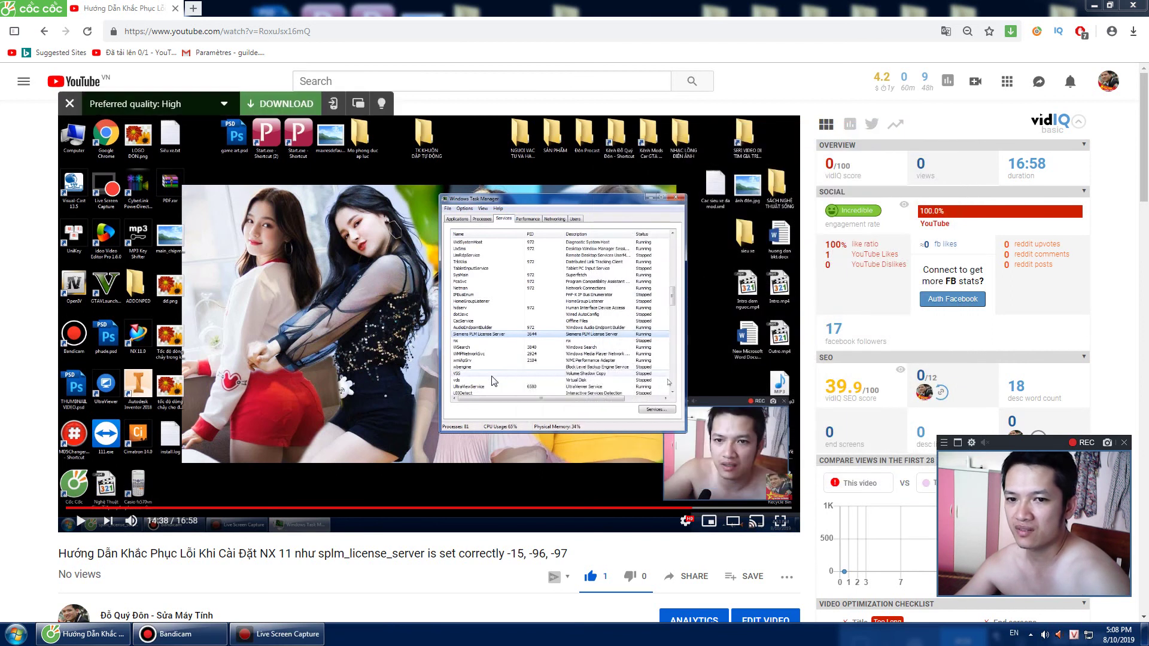